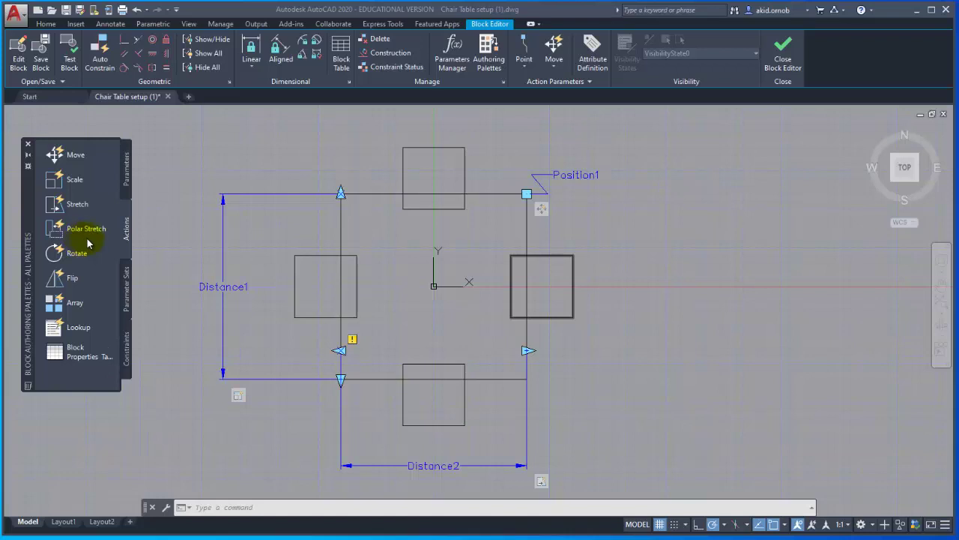
Add a polar parameter from the block's centre to the midpoint of the table's right edge, placing its label below the centre line.
{"action": "left_click", "coordinate": [127, 169]}
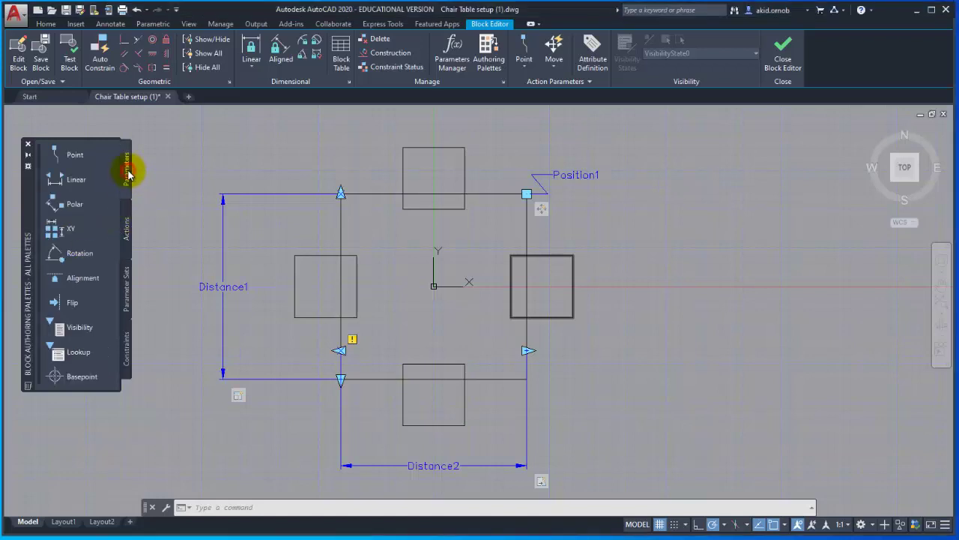
{"action": "left_click", "coordinate": [75, 204]}
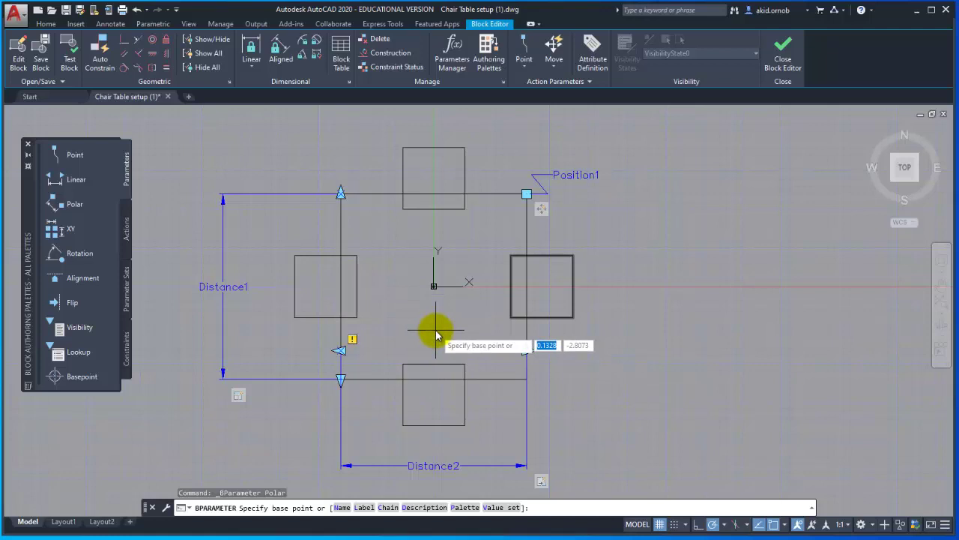
{"action": "left_click", "coordinate": [433, 288]}
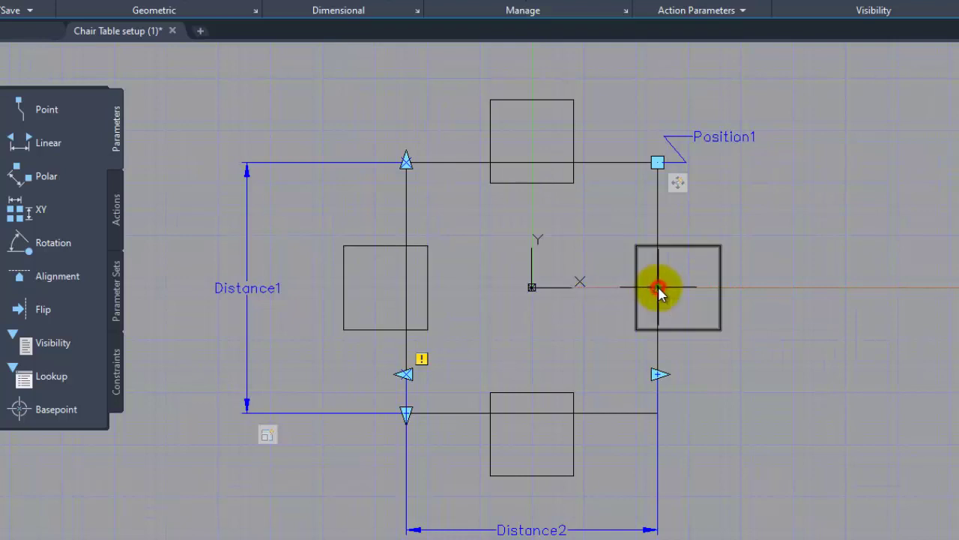
{"action": "left_click", "coordinate": [657, 288]}
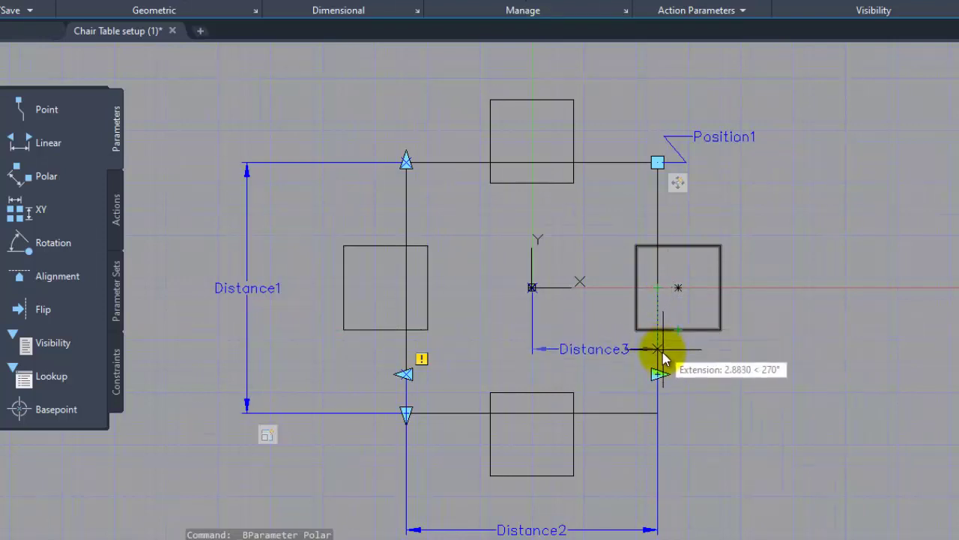
{"action": "left_click", "coordinate": [664, 353]}
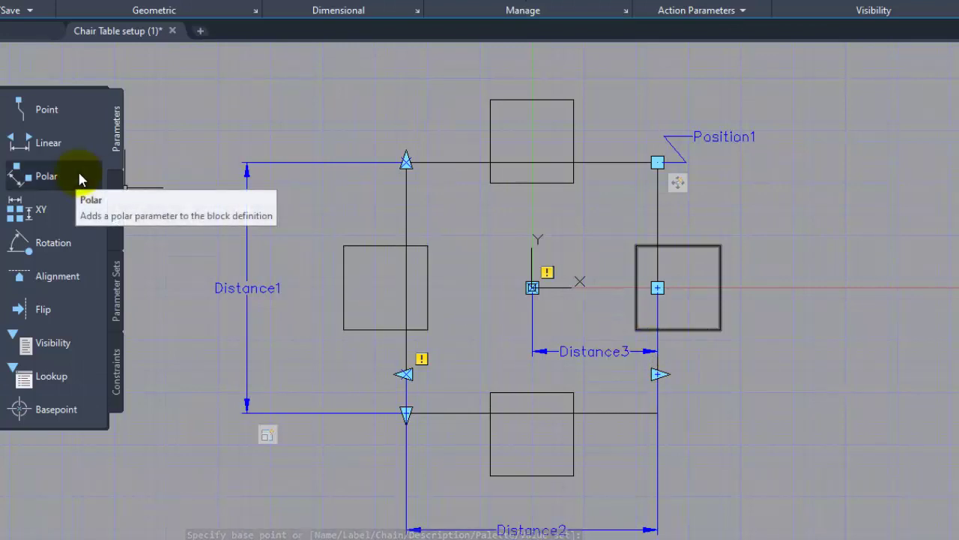
Start a Polar Stretch action on the Distance3 polar parameter and associate it with the parameter point on the table's right edge.
{"action": "scroll", "coordinate": [585, 322], "scroll_direction": "up", "scroll_amount": 2}
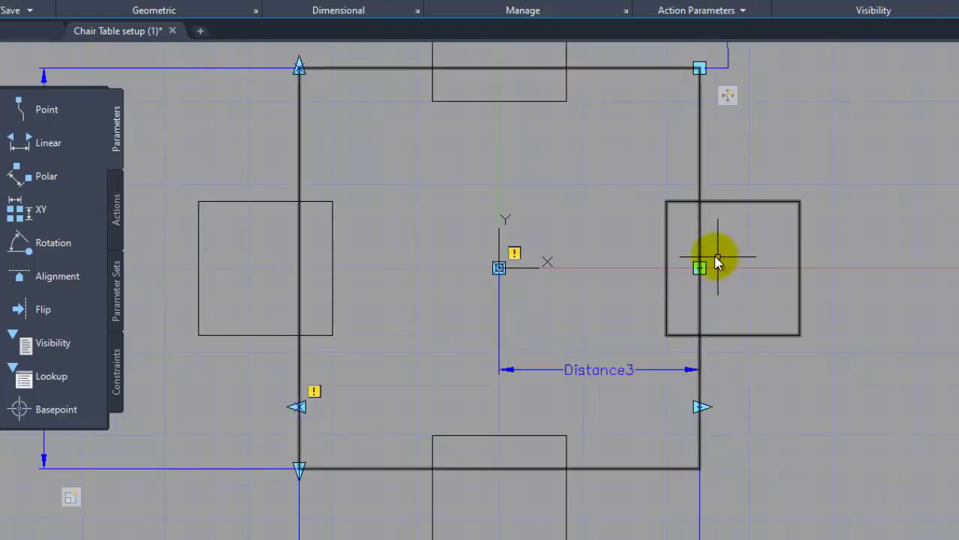
{"action": "scroll", "coordinate": [598, 304], "scroll_direction": "down", "scroll_amount": 2}
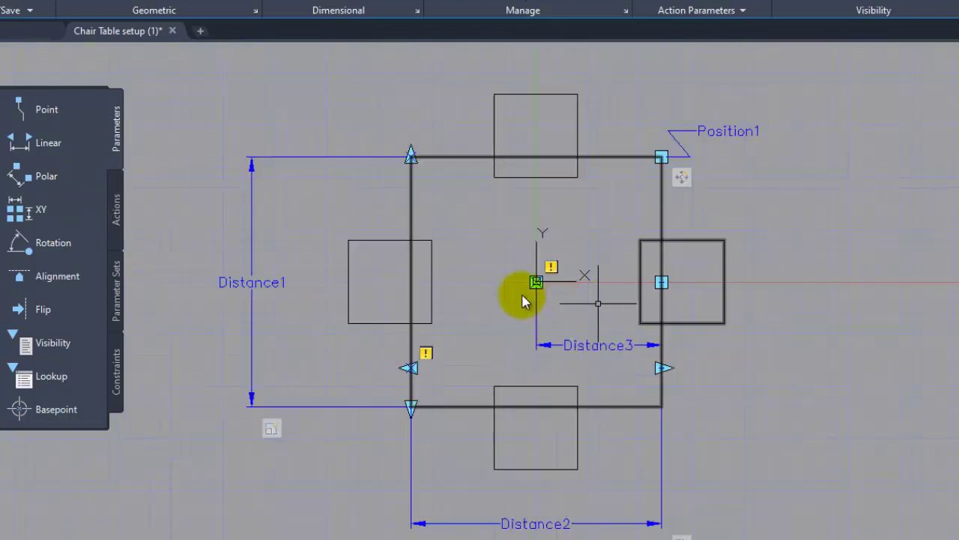
{"action": "left_click", "coordinate": [119, 217]}
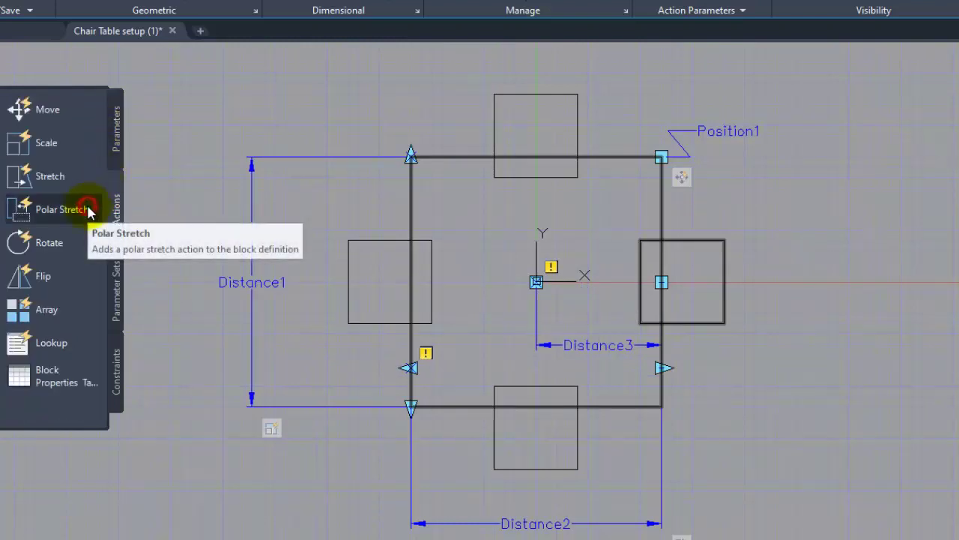
{"action": "left_click", "coordinate": [88, 211]}
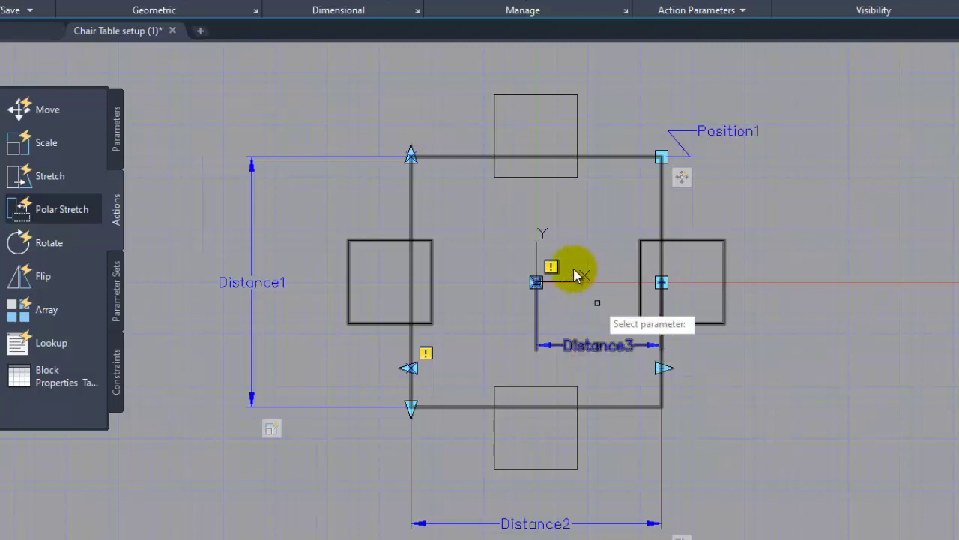
{"action": "key", "text": "Escape"}
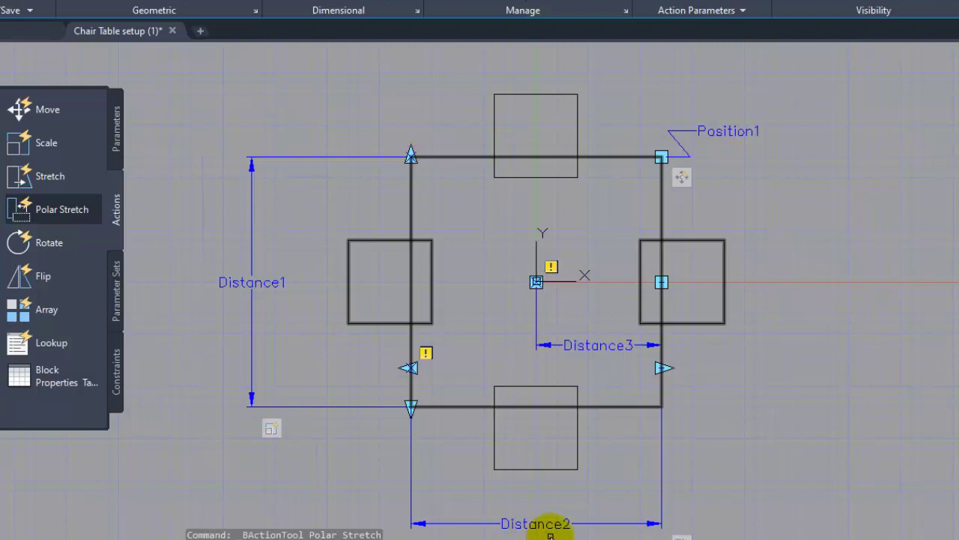
{"action": "left_click", "coordinate": [607, 353]}
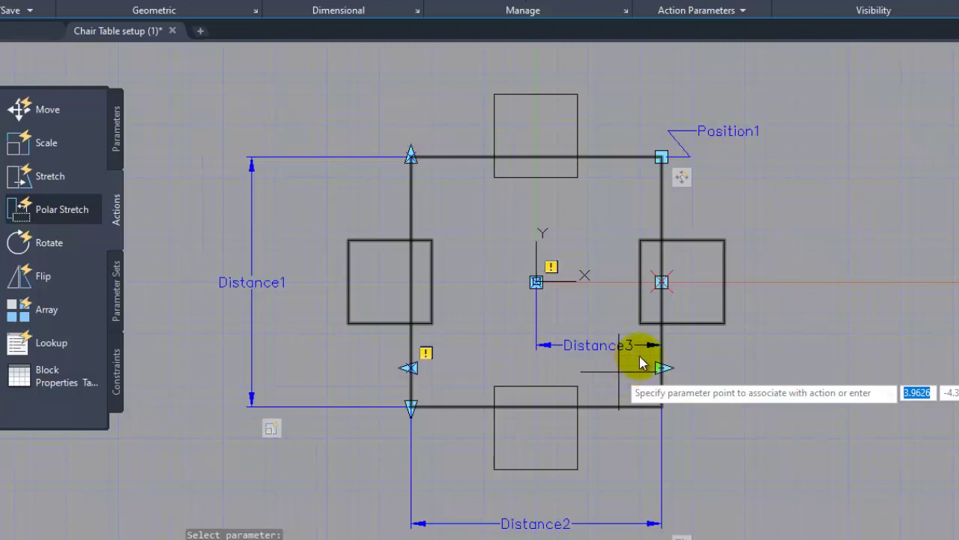
{"action": "scroll", "coordinate": [653, 334], "scroll_direction": "up", "scroll_amount": 2}
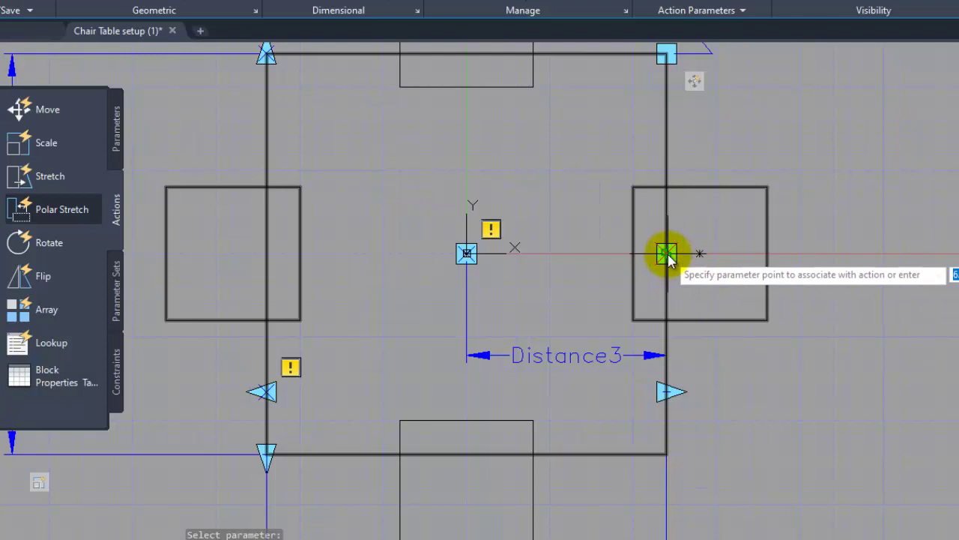
{"action": "left_click", "coordinate": [667, 255]}
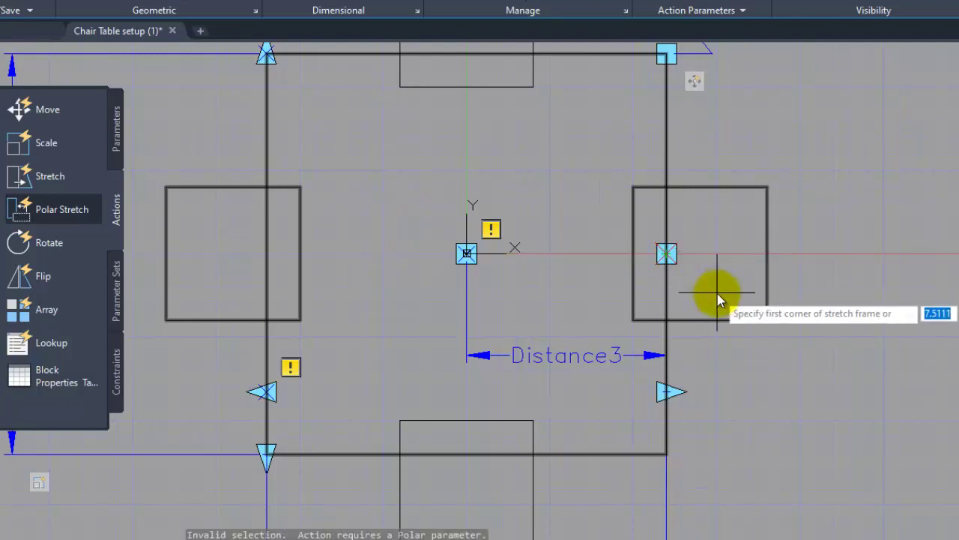
Frame the table's right side with the stretch window and select the table rectangle and the right chair for the polar stretch.
{"action": "scroll", "coordinate": [717, 293], "scroll_direction": "down", "scroll_amount": 2}
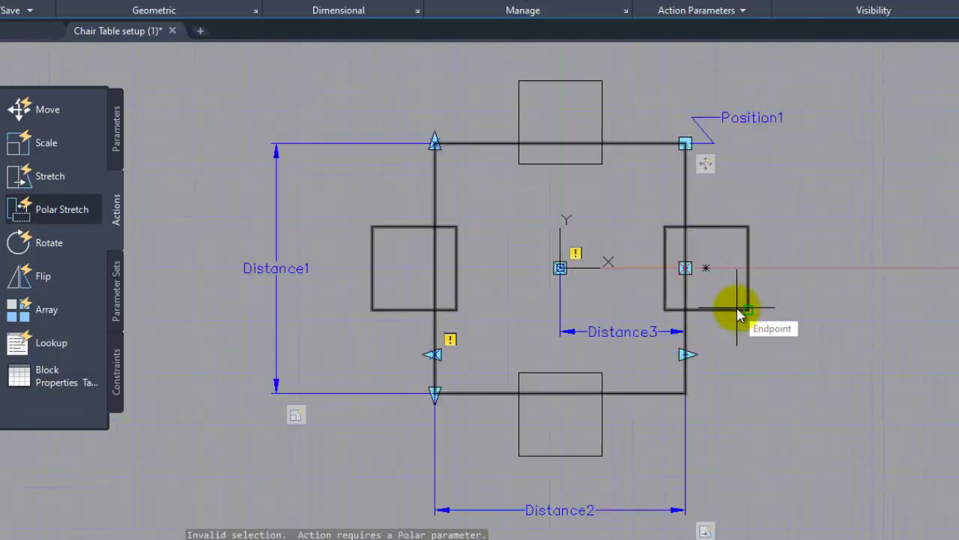
{"action": "left_click", "coordinate": [638, 112]}
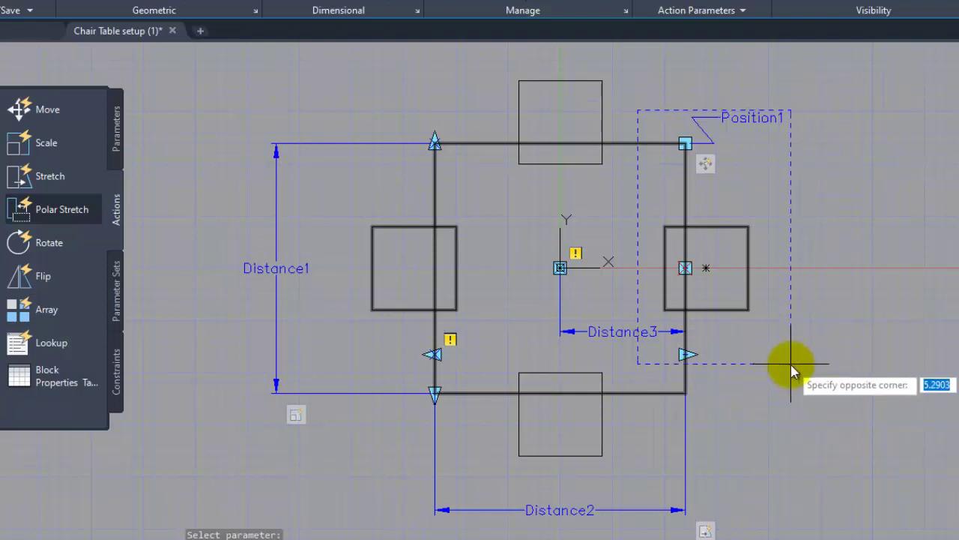
{"action": "left_click", "coordinate": [816, 422]}
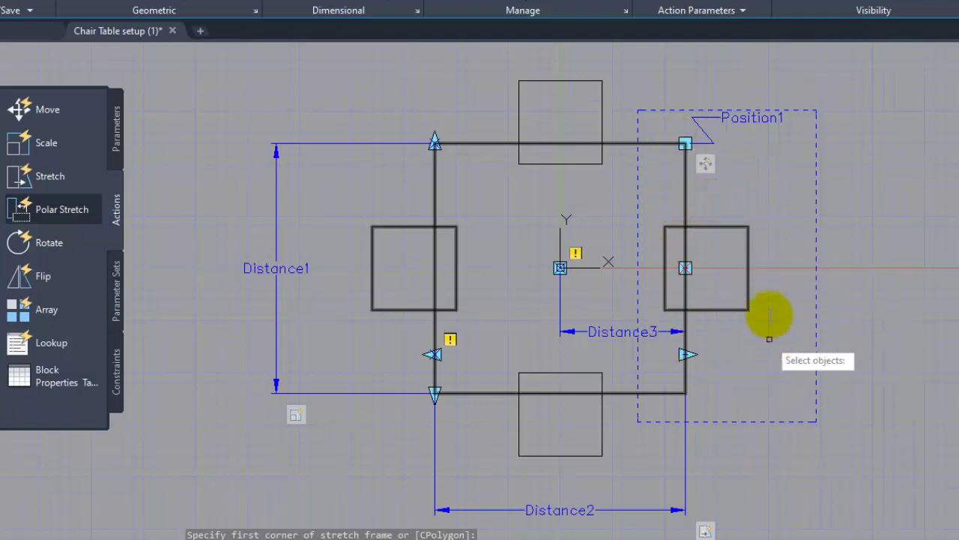
{"action": "left_click", "coordinate": [684, 180]}
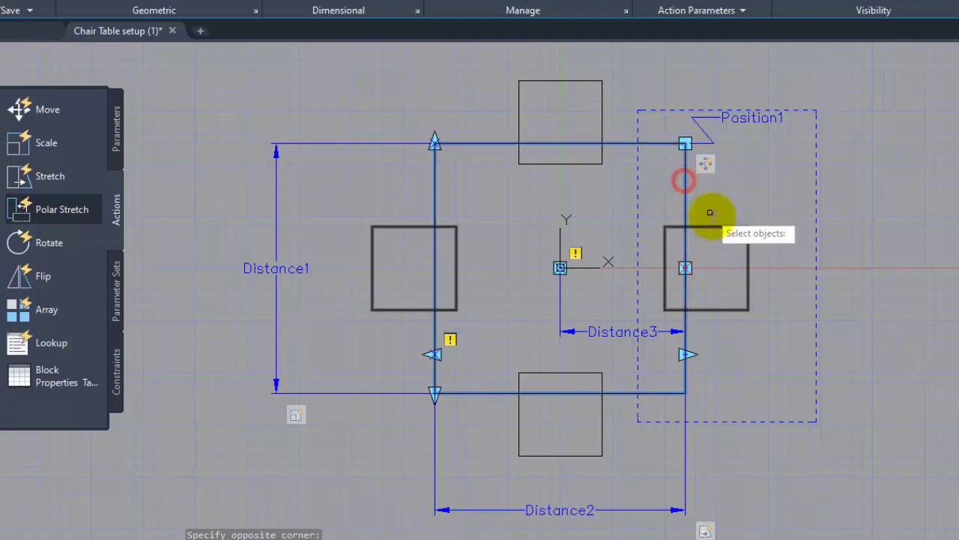
{"action": "left_click", "coordinate": [717, 225]}
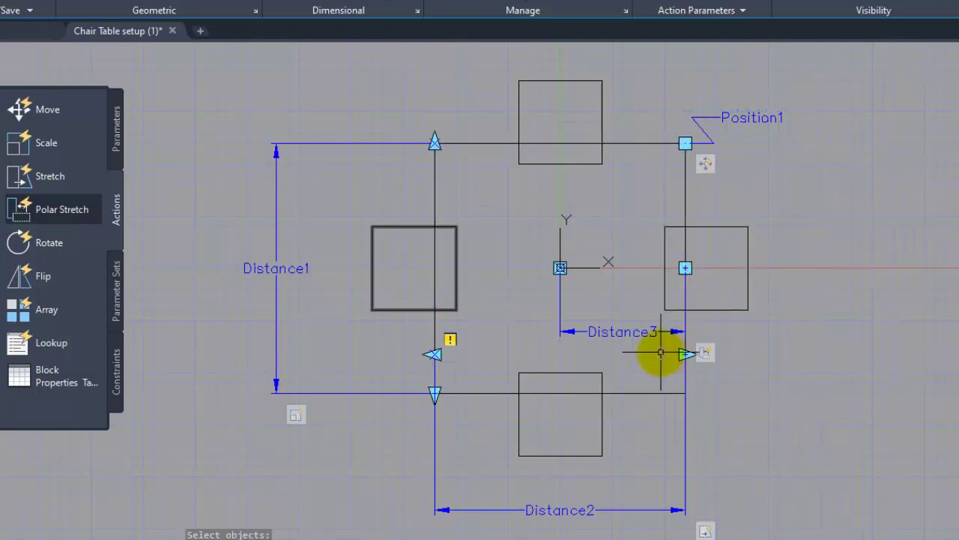
Open the block in a test block window and select it to show its dynamic grips.
{"action": "scroll", "coordinate": [701, 354], "scroll_direction": "up", "scroll_amount": 2}
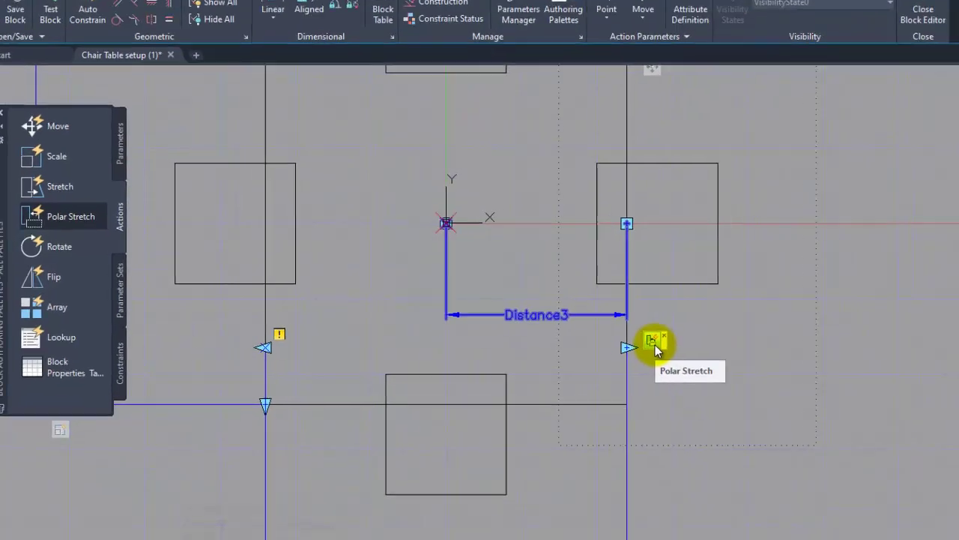
{"action": "scroll", "coordinate": [709, 350], "scroll_direction": "down", "scroll_amount": 2}
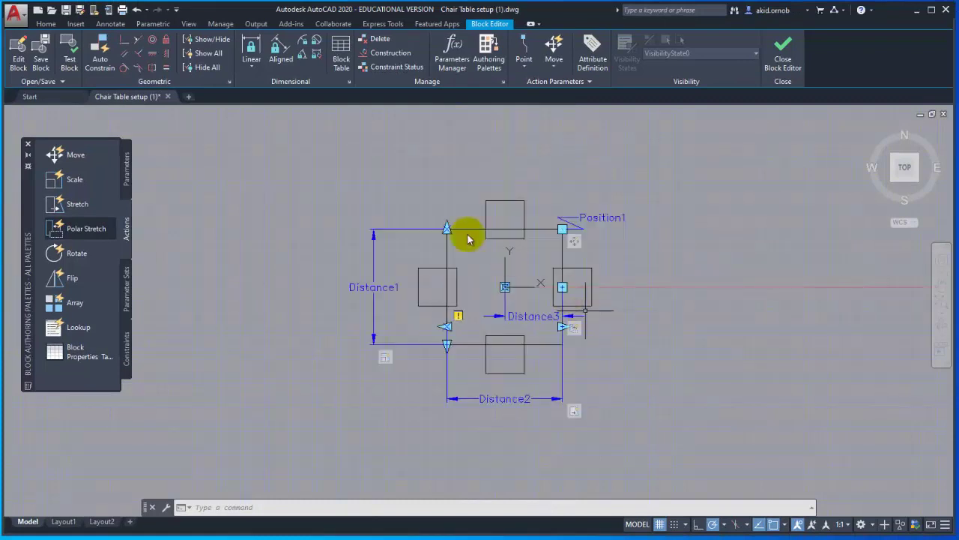
{"action": "left_click", "coordinate": [69, 63]}
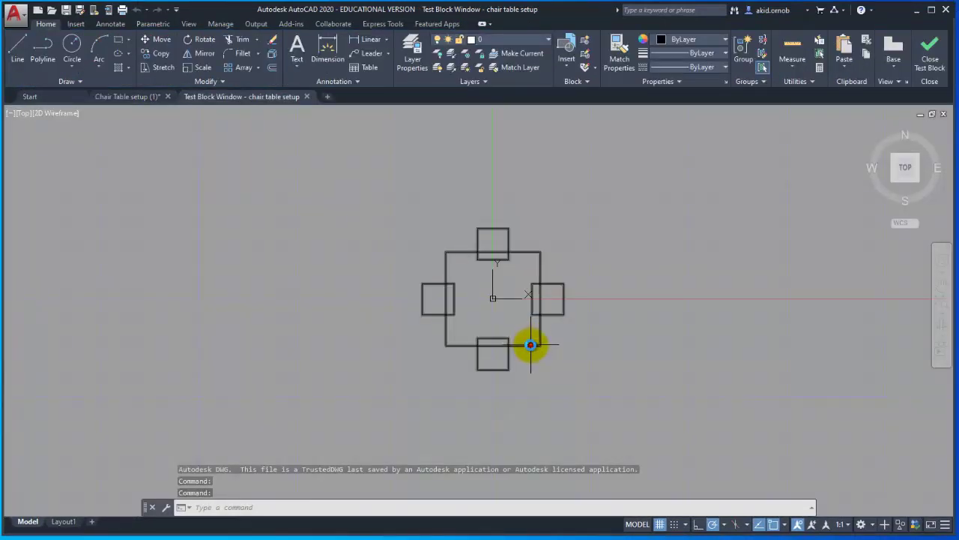
{"action": "left_click", "coordinate": [530, 343]}
{"action": "scroll", "coordinate": [572, 332], "scroll_direction": "up", "scroll_amount": 2}
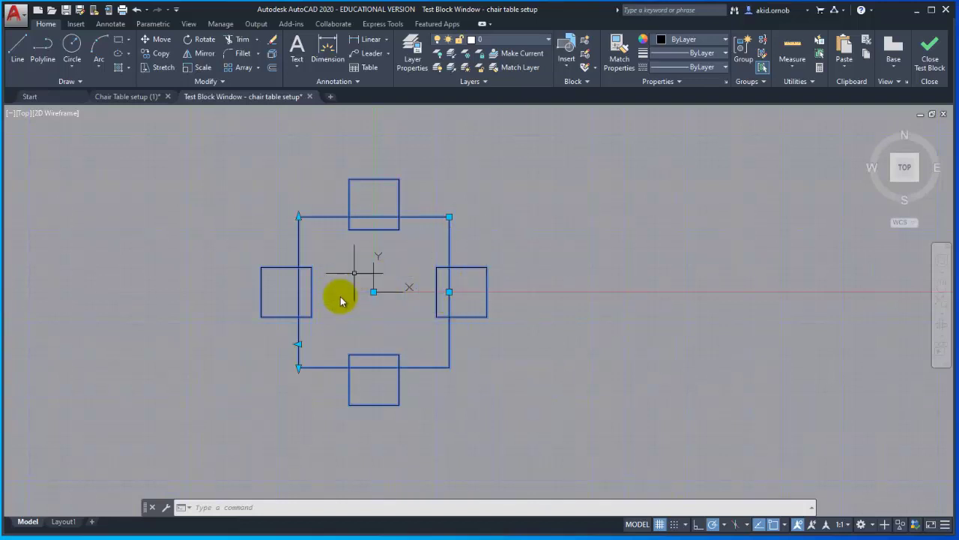
Try stretching and rotating the table with its right-edge polar grip at various distances and angles around the block.
{"action": "left_click", "coordinate": [449, 293]}
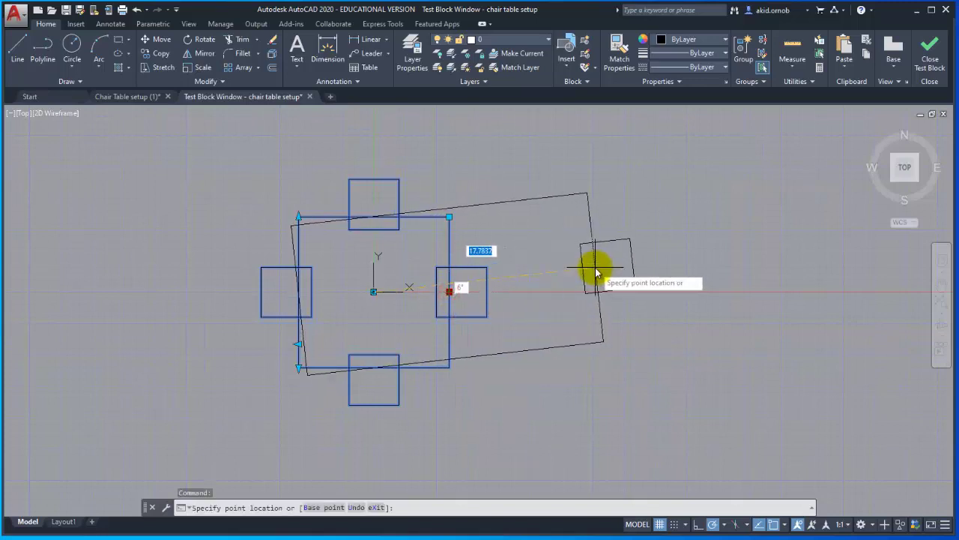
{"action": "scroll", "coordinate": [595, 268], "scroll_direction": "down", "scroll_amount": 2}
{"action": "middle_click_drag", "start_coordinate": [593, 267], "coordinate": [469, 362]}
{"action": "scroll", "coordinate": [351, 375], "scroll_direction": "up", "scroll_amount": 2}
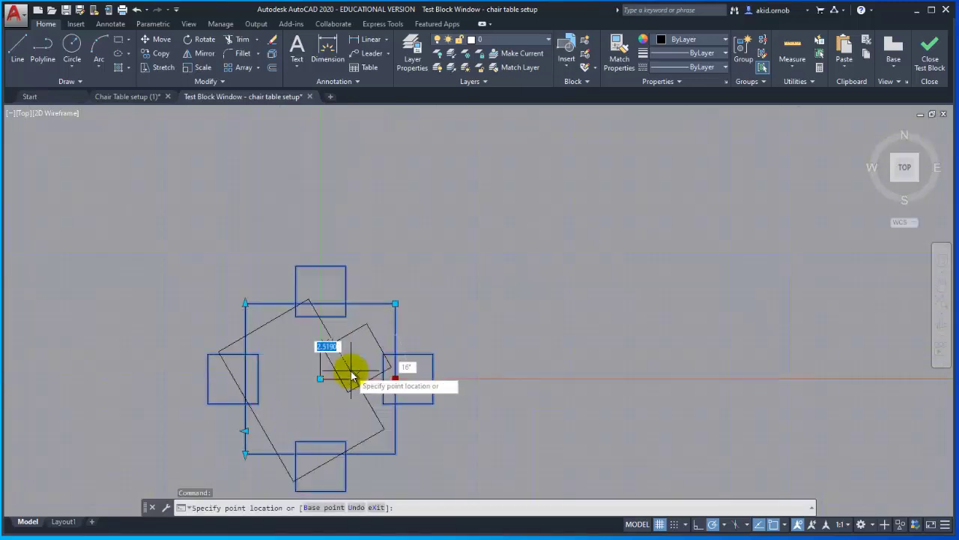
{"action": "scroll", "coordinate": [655, 237], "scroll_direction": "down", "scroll_amount": 2}
{"action": "middle_click_drag", "start_coordinate": [656, 237], "coordinate": [547, 312]}
{"action": "middle_click_drag", "start_coordinate": [499, 193], "coordinate": [582, 154]}
{"action": "middle_click_drag", "start_coordinate": [235, 187], "coordinate": [326, 131]}
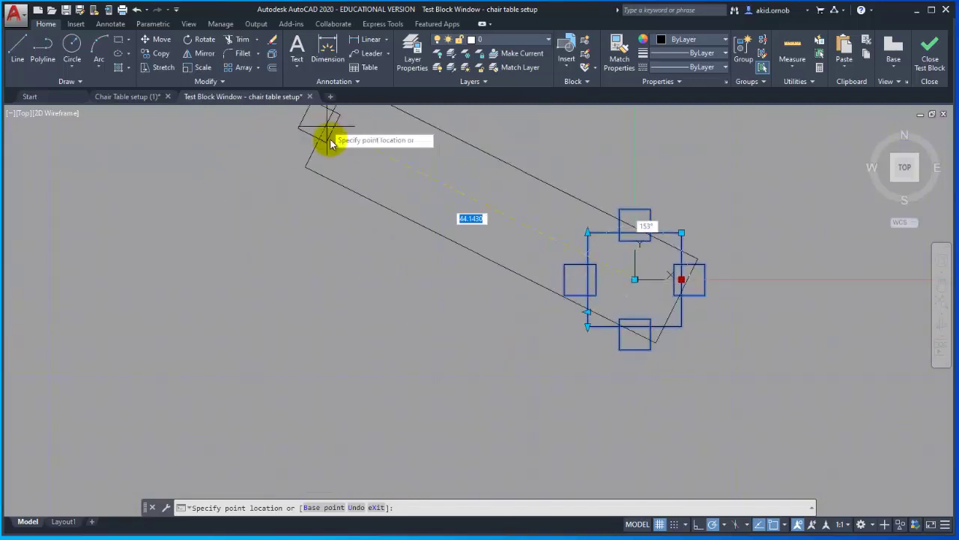
{"action": "scroll", "coordinate": [337, 161], "scroll_direction": "down", "scroll_amount": 2}
{"action": "middle_click_drag", "start_coordinate": [336, 170], "coordinate": [258, 180]}
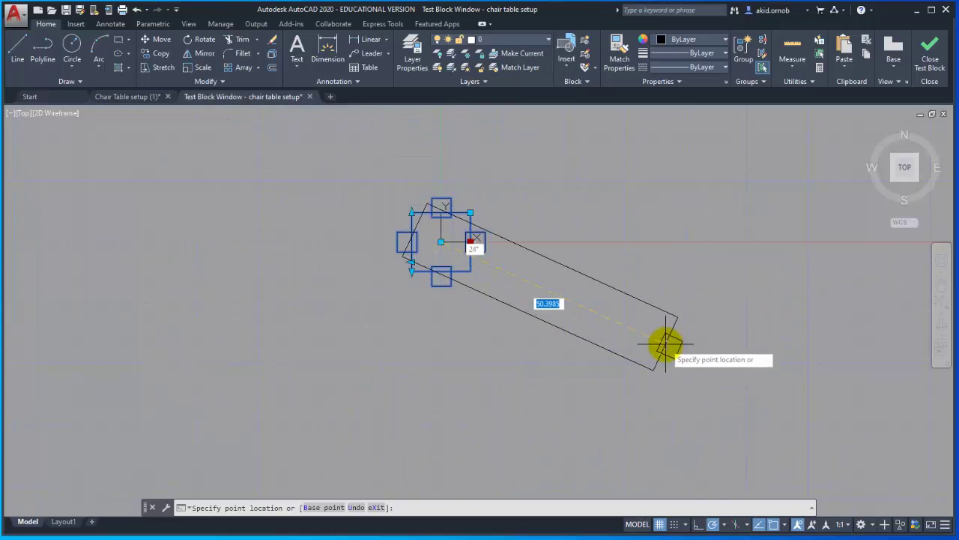
{"action": "scroll", "coordinate": [666, 344], "scroll_direction": "up", "scroll_amount": 2}
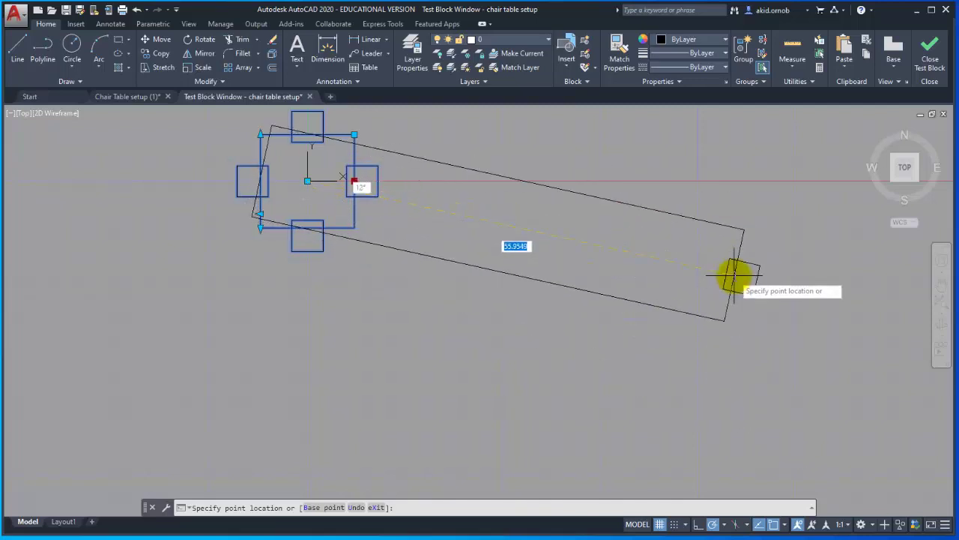
{"action": "key", "text": "Escape"}
Move the polar base grip from the table's centre to a point on the X axis about 29.3 units right of the right-edge grip.
{"action": "middle_click_drag", "start_coordinate": [636, 279], "coordinate": [641, 296]}
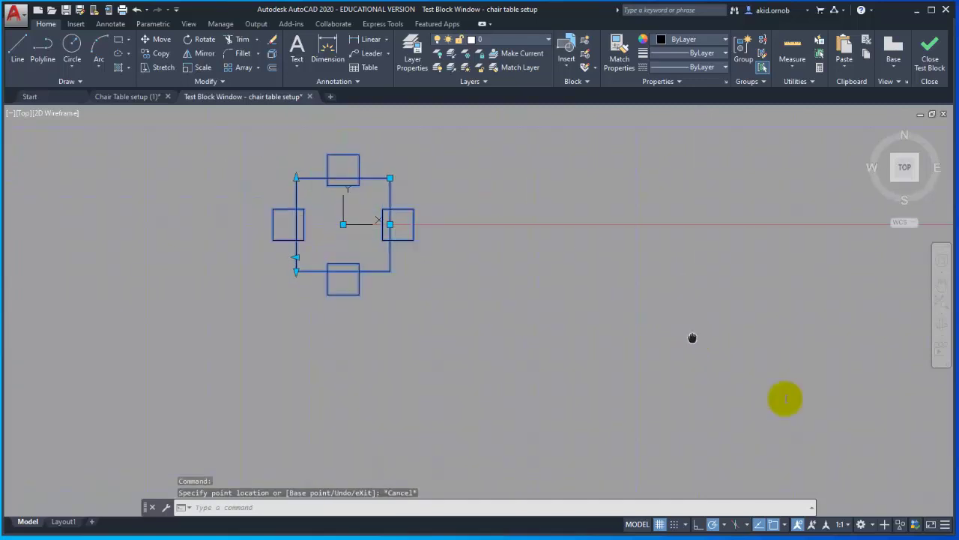
{"action": "middle_click_drag", "start_coordinate": [461, 218], "coordinate": [611, 327]}
{"action": "scroll", "coordinate": [548, 317], "scroll_direction": "up", "scroll_amount": 2}
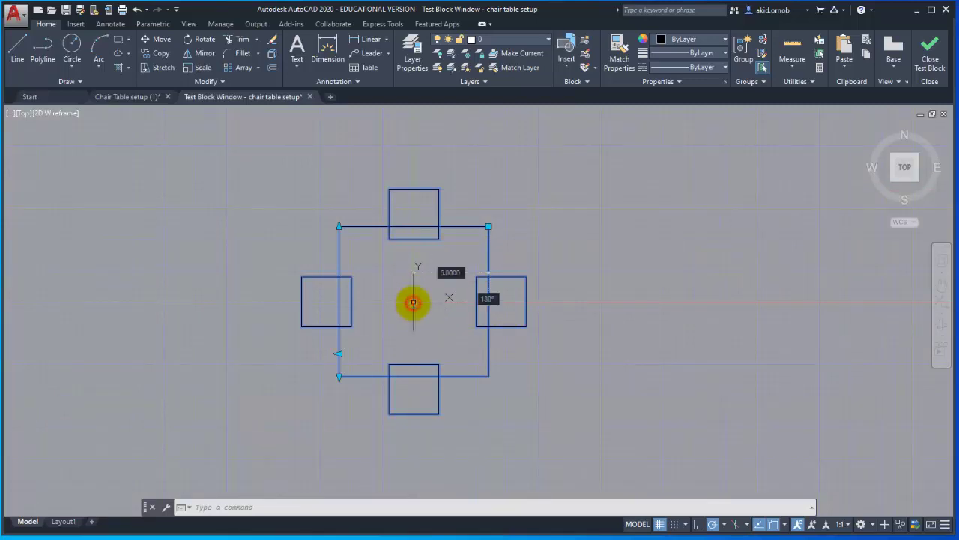
{"action": "left_click", "coordinate": [413, 302]}
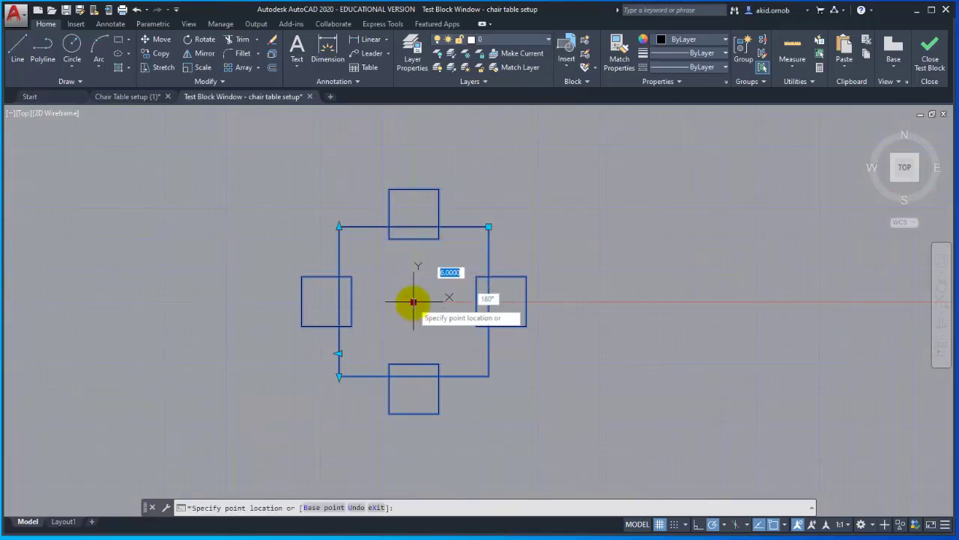
{"action": "left_click", "coordinate": [854, 301]}
{"action": "middle_click_drag", "start_coordinate": [831, 403], "coordinate": [543, 355]}
{"action": "scroll", "coordinate": [636, 360], "scroll_direction": "up", "scroll_amount": 2}
{"action": "scroll", "coordinate": [636, 359], "scroll_direction": "down", "scroll_amount": 4}
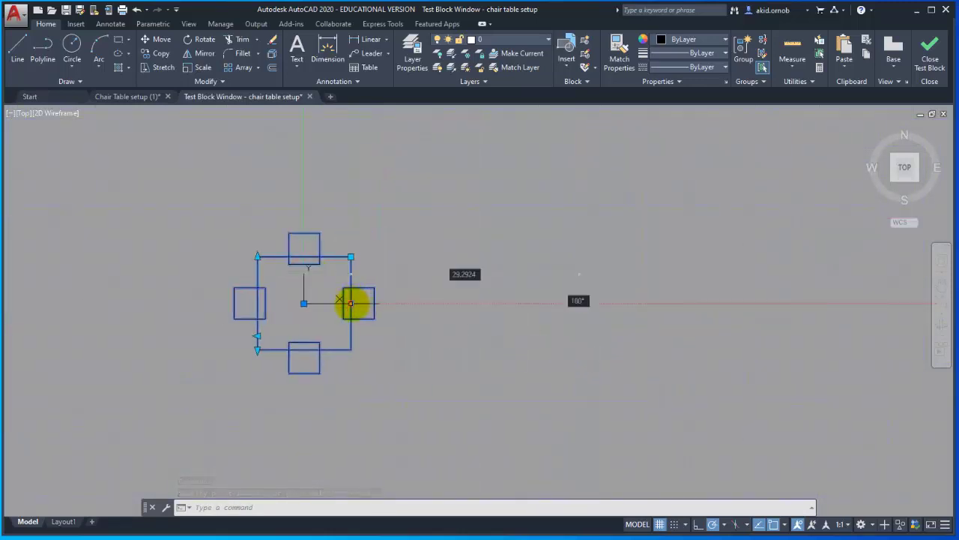
Try stretching and rotating the table with the right-edge polar grip around the base point on the X axis, and cancel the stretch.
{"action": "left_click", "coordinate": [351, 302]}
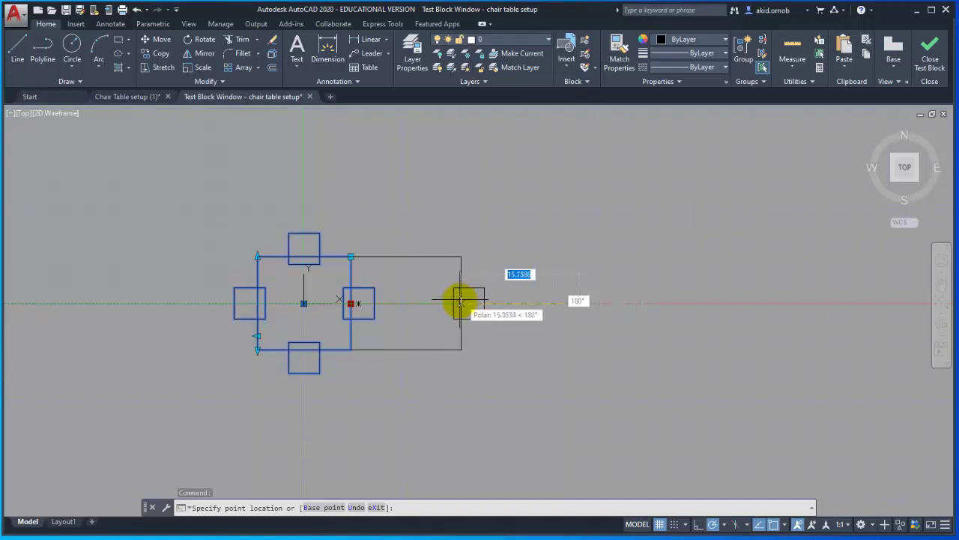
{"action": "left_click", "coordinate": [578, 303]}
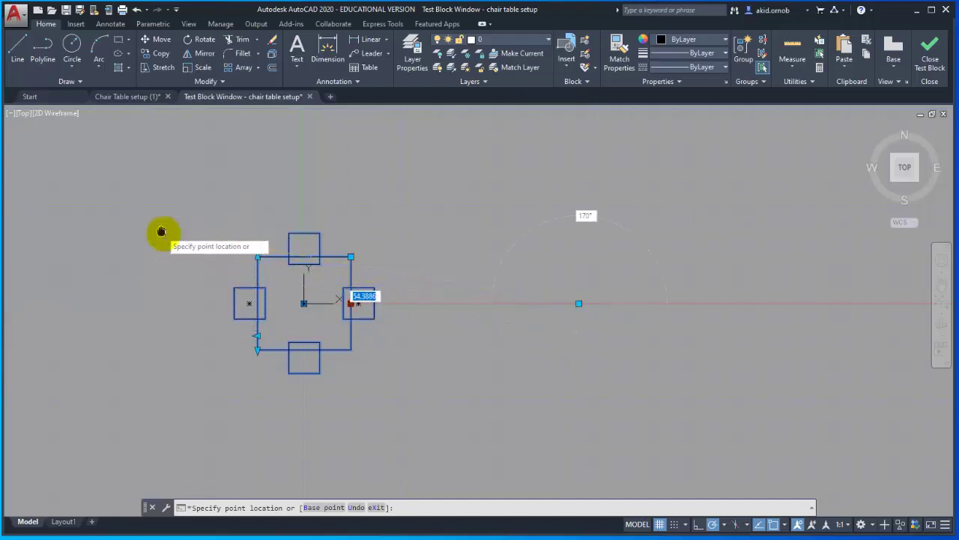
{"action": "middle_click_drag", "start_coordinate": [161, 232], "coordinate": [188, 281]}
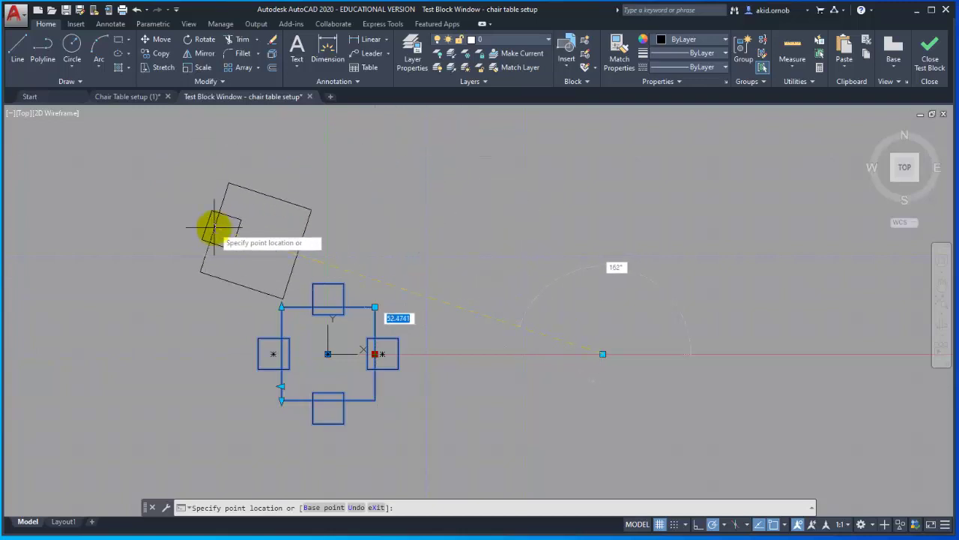
{"action": "middle_click_drag", "start_coordinate": [134, 240], "coordinate": [210, 155]}
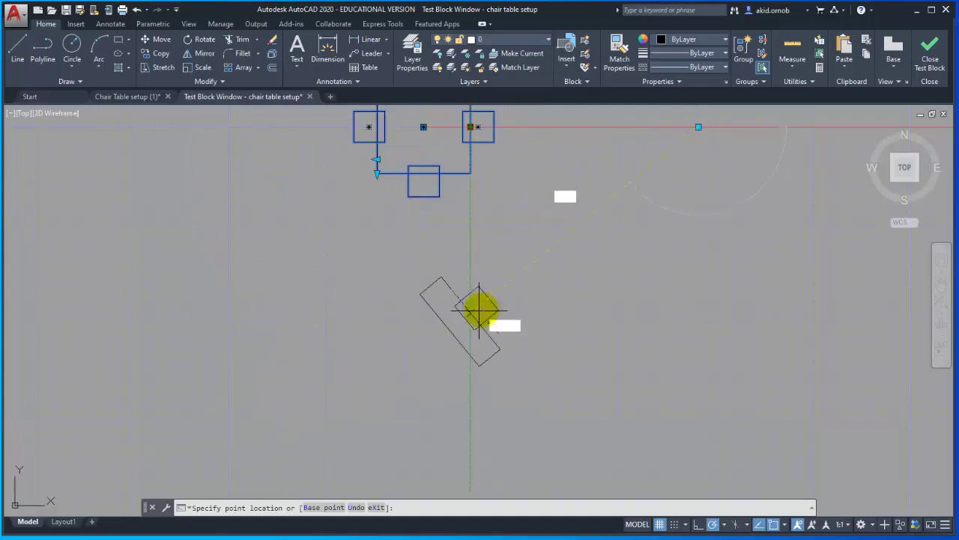
{"action": "middle_click_drag", "start_coordinate": [471, 315], "coordinate": [292, 307]}
{"action": "scroll", "coordinate": [300, 310], "scroll_direction": "down", "scroll_amount": 3}
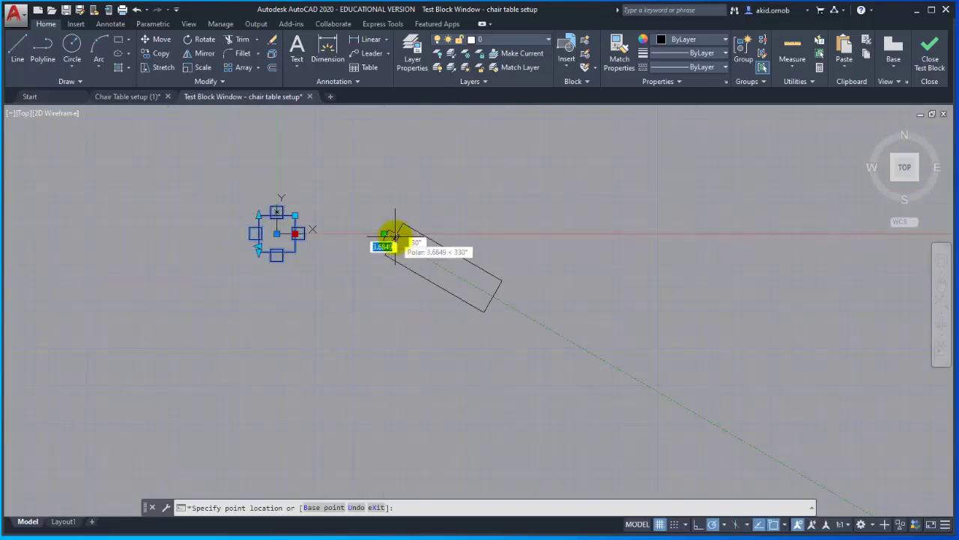
{"action": "key", "text": "Escape"}
Move the polar base grip from the X axis to the table's lower-right corner.
{"action": "scroll", "coordinate": [277, 257], "scroll_direction": "up", "scroll_amount": 4}
{"action": "mouse_move", "coordinate": [276, 258]}
{"action": "middle_mouse_down"}
{"action": "mouse_move", "coordinate": [285, 349]}
{"action": "mouse_move", "coordinate": [297, 364]}
{"action": "middle_mouse_up"}
{"action": "scroll", "coordinate": [315, 340], "scroll_direction": "up", "scroll_amount": 2}
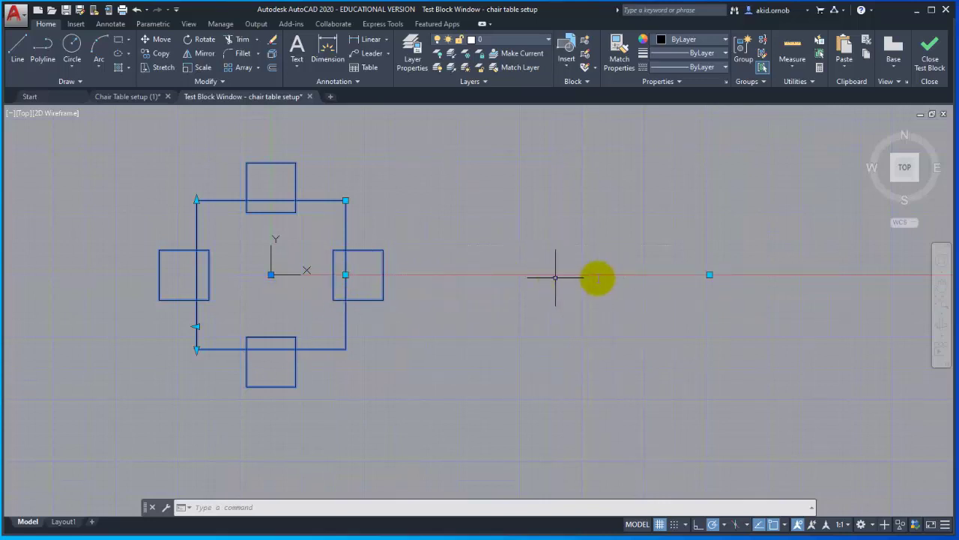
{"action": "left_click", "coordinate": [710, 275]}
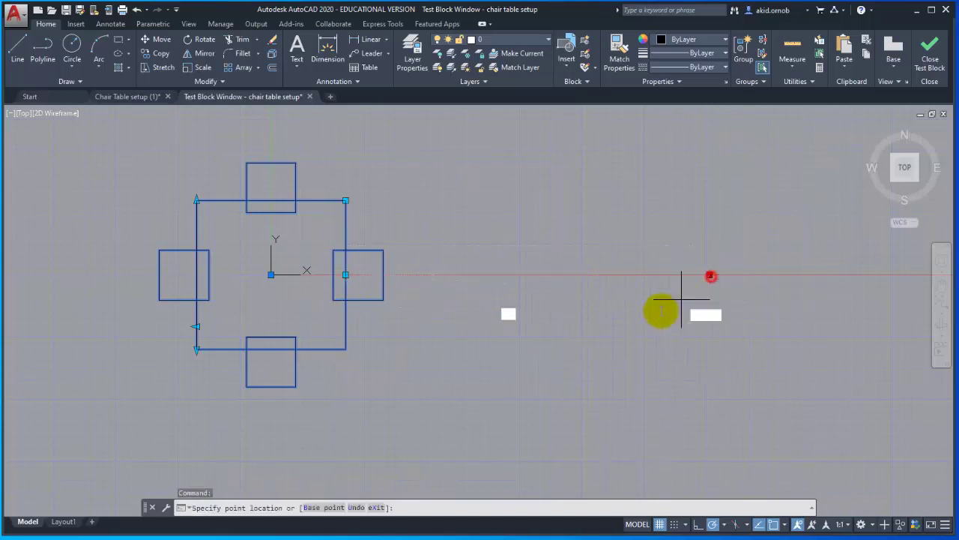
{"action": "left_click", "coordinate": [346, 348]}
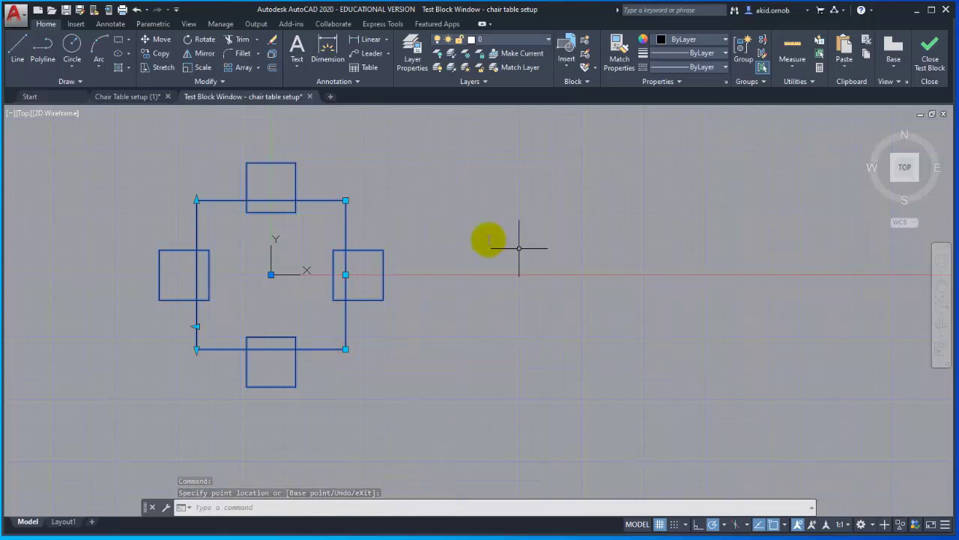
Try the right-edge polar grip at various distances and angles around the lower-right corner base, and cancel the stretch.
{"action": "left_click", "coordinate": [345, 275]}
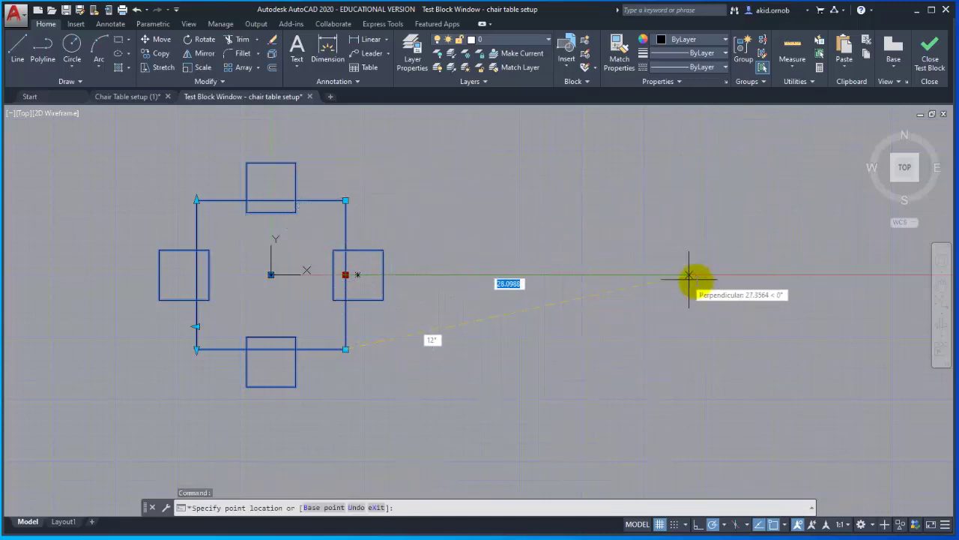
{"action": "middle_click_drag", "start_coordinate": [727, 283], "coordinate": [459, 301]}
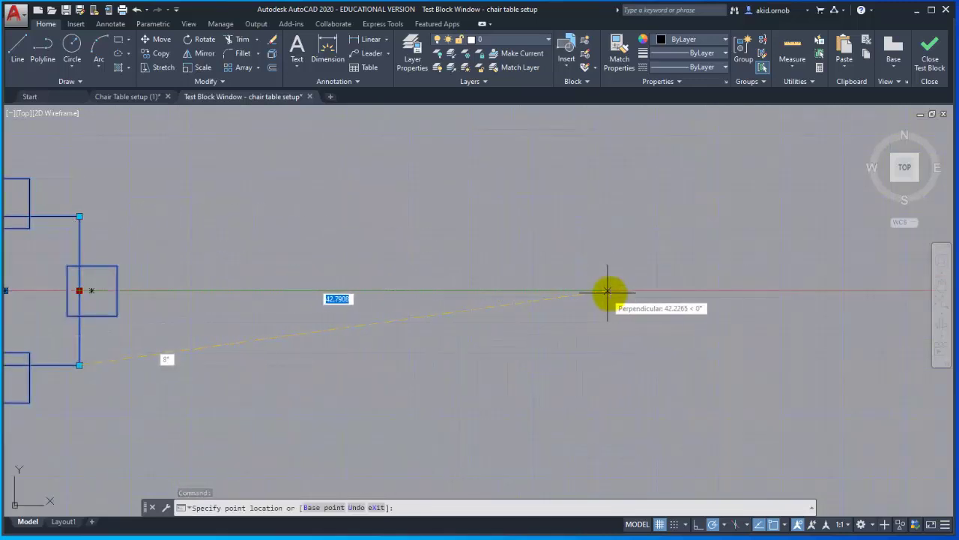
{"action": "middle_click_drag", "start_coordinate": [608, 366], "coordinate": [726, 237]}
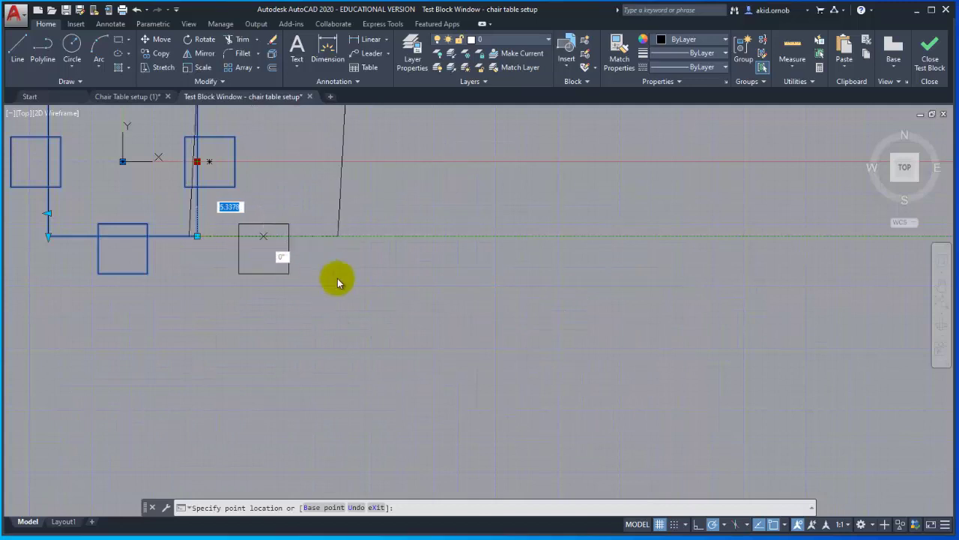
{"action": "middle_click_drag", "start_coordinate": [407, 291], "coordinate": [676, 367]}
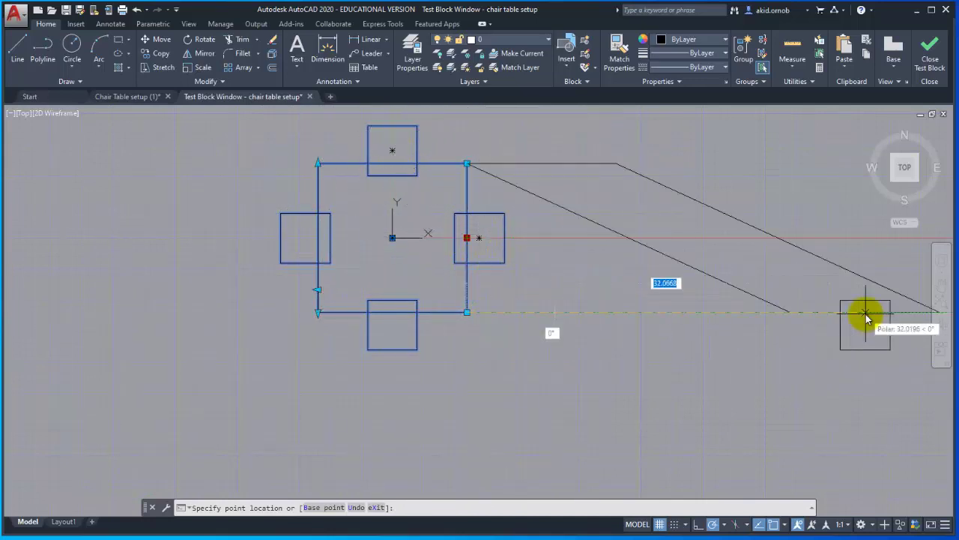
{"action": "middle_click_drag", "start_coordinate": [791, 324], "coordinate": [501, 339]}
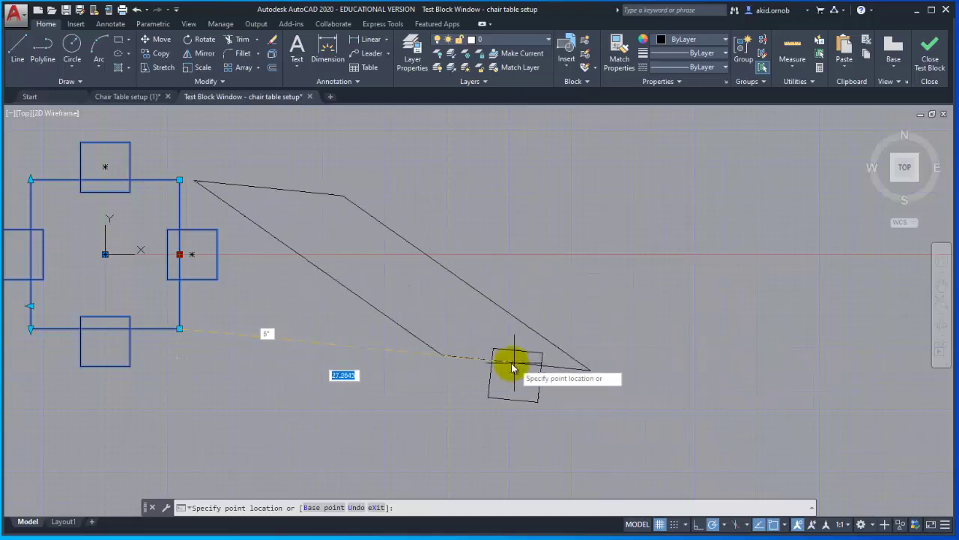
{"action": "middle_click_drag", "start_coordinate": [428, 397], "coordinate": [563, 280]}
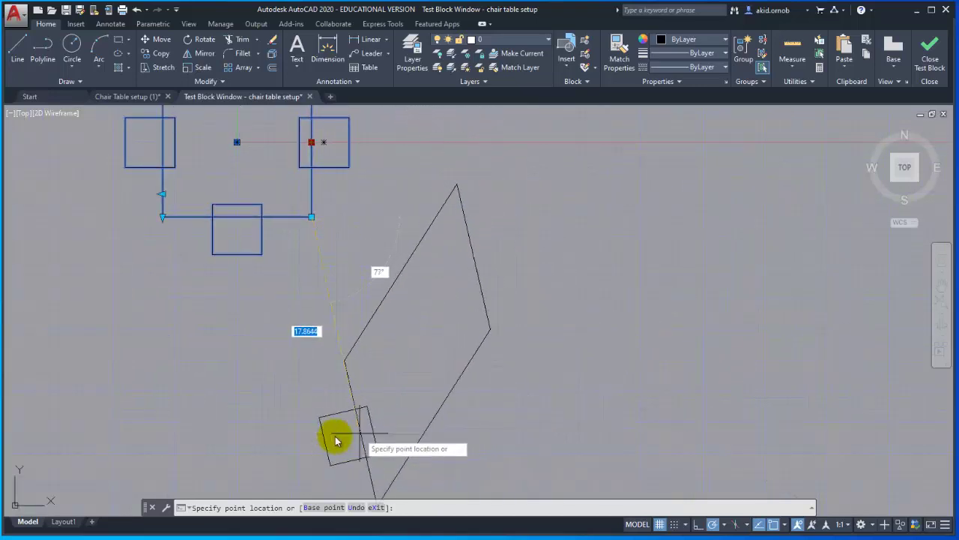
{"action": "key", "text": "Escape"}
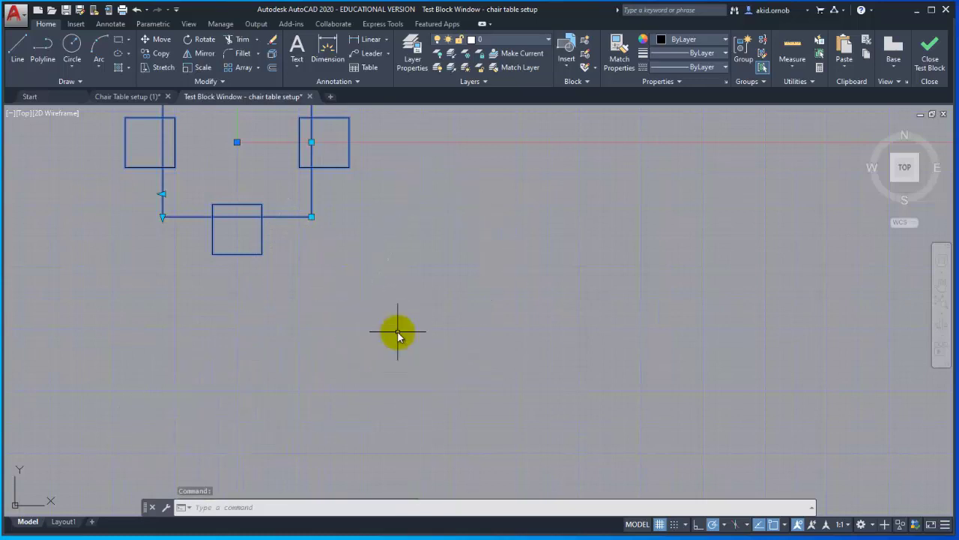
Move the polar base grip from the table's lower-right corner to the left edge, near its midpoint.
{"action": "middle_click_drag", "start_coordinate": [449, 329], "coordinate": [561, 407]}
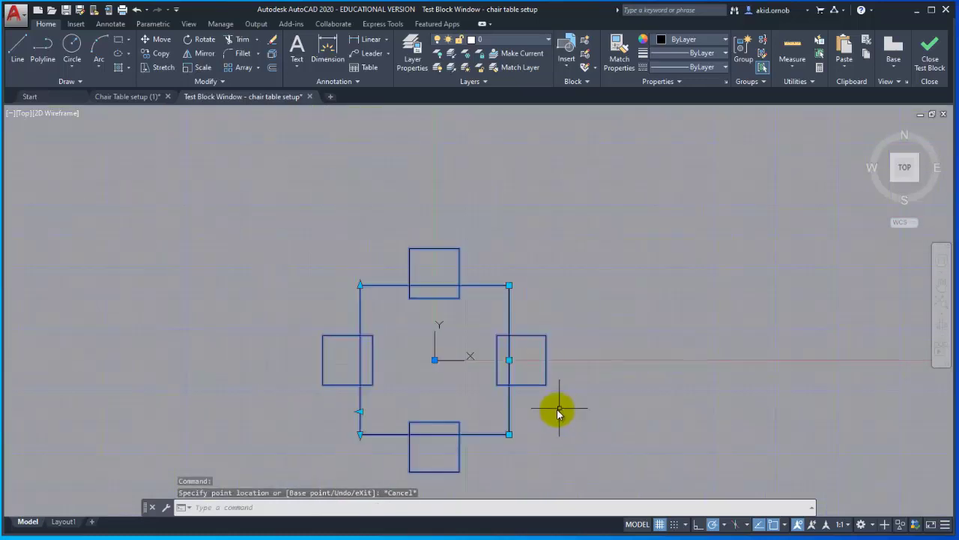
{"action": "scroll", "coordinate": [480, 439], "scroll_direction": "up", "scroll_amount": 2}
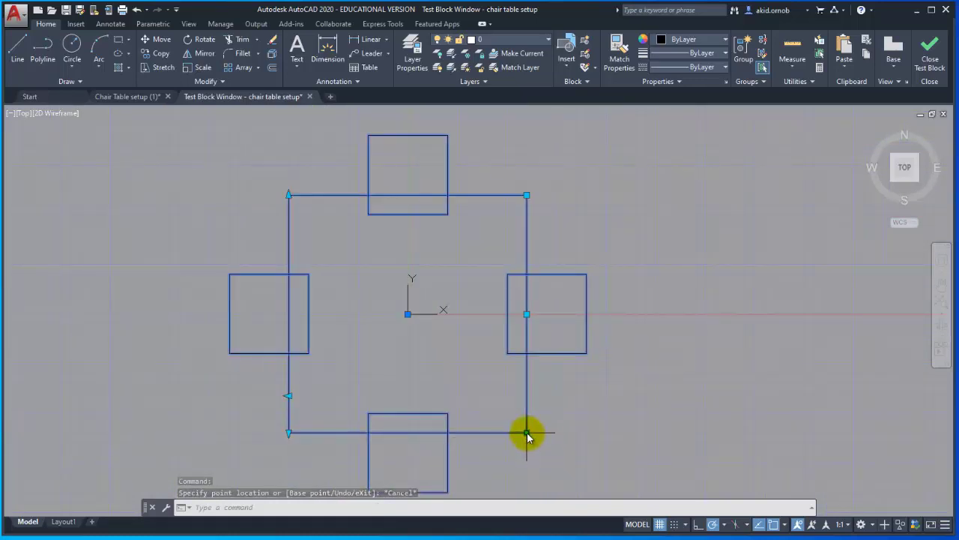
{"action": "left_click", "coordinate": [527, 432]}
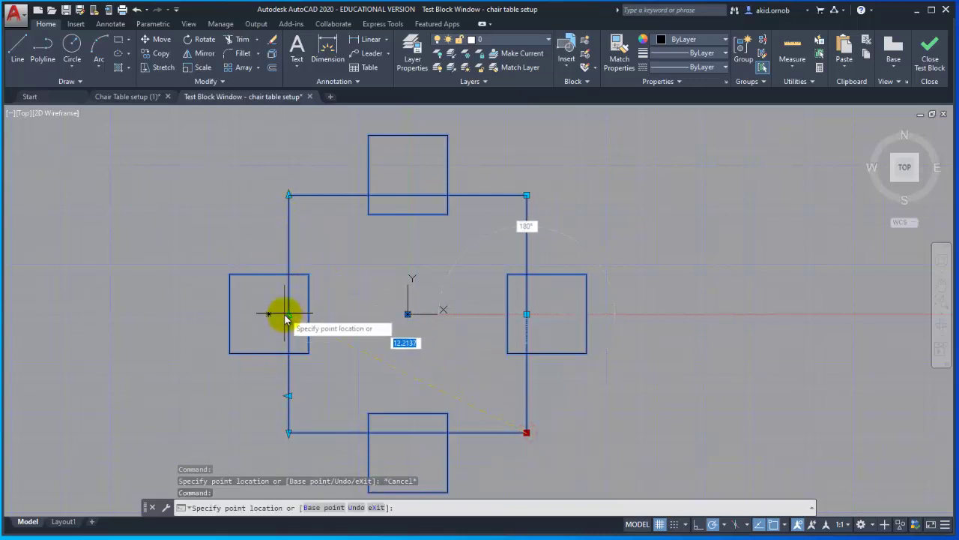
{"action": "scroll", "coordinate": [284, 318], "scroll_direction": "up", "scroll_amount": 2}
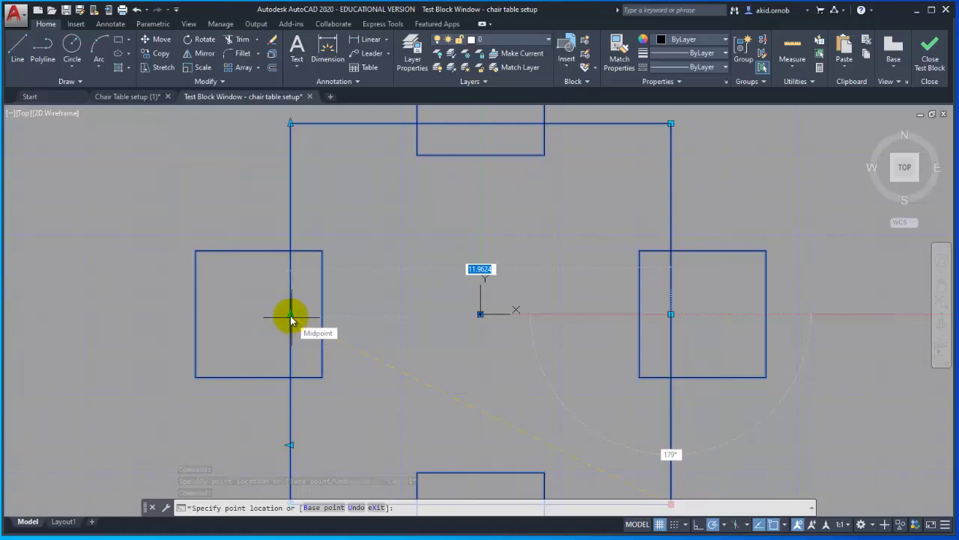
{"action": "left_click", "coordinate": [291, 318]}
Try the right-edge polar grip against the base on the table's left edge, and close the test block window.
{"action": "scroll", "coordinate": [441, 321], "scroll_direction": "down", "scroll_amount": 2}
{"action": "mouse_move", "coordinate": [440, 321]}
{"action": "middle_mouse_down"}
{"action": "mouse_move", "coordinate": [304, 200]}
{"action": "mouse_move", "coordinate": [342, 218]}
{"action": "mouse_move", "coordinate": [386, 270]}
{"action": "middle_mouse_up"}
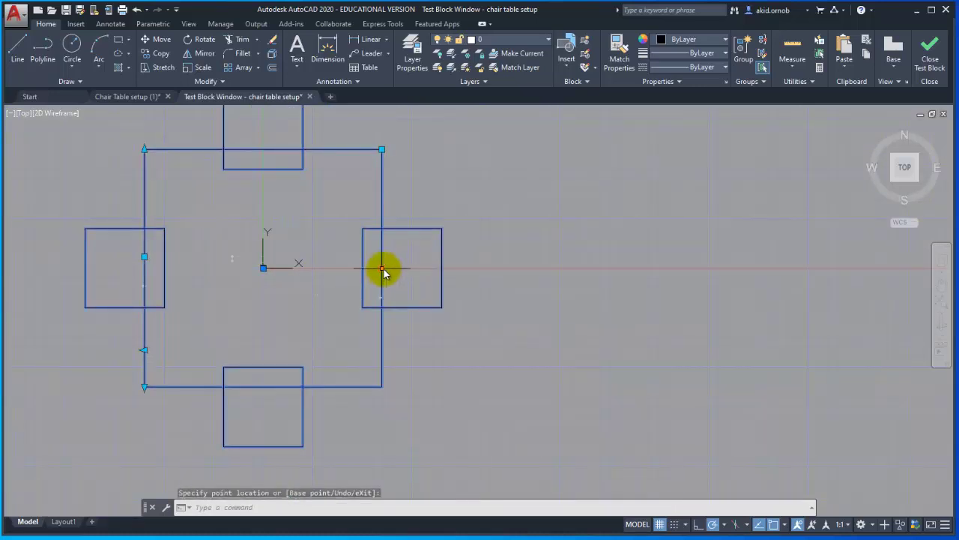
{"action": "left_click", "coordinate": [382, 268]}
{"action": "scroll", "coordinate": [664, 267], "scroll_direction": "down", "scroll_amount": 2}
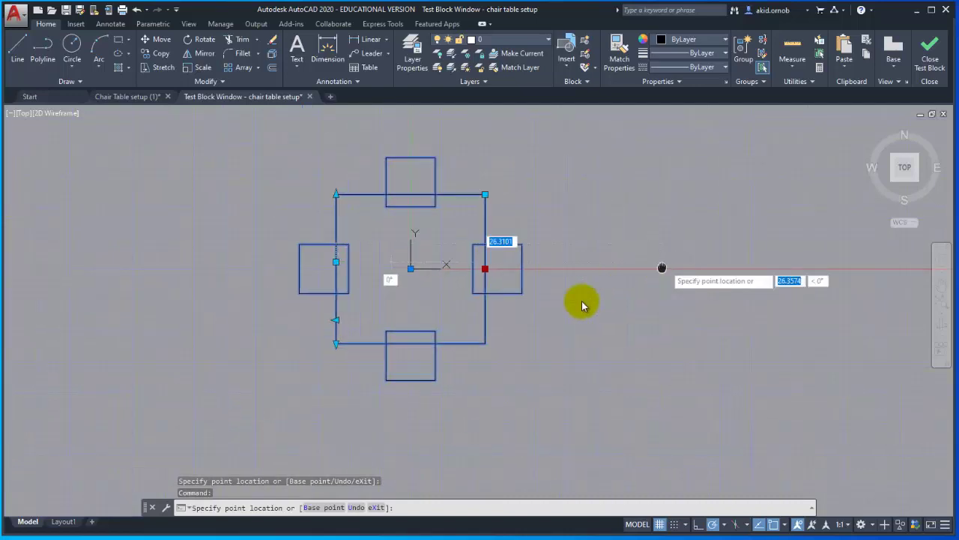
{"action": "middle_click_drag", "start_coordinate": [663, 268], "coordinate": [557, 311]}
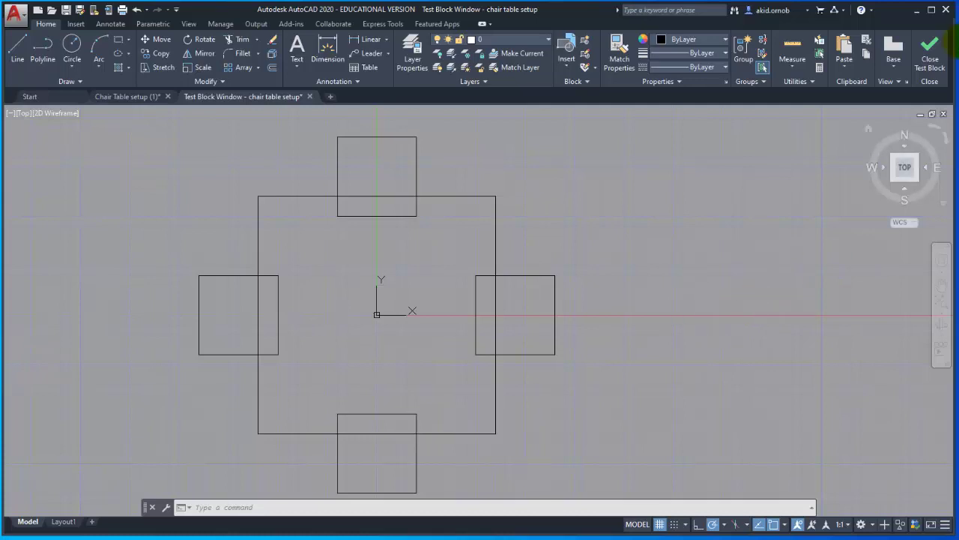
{"action": "left_click", "coordinate": [929, 63]}
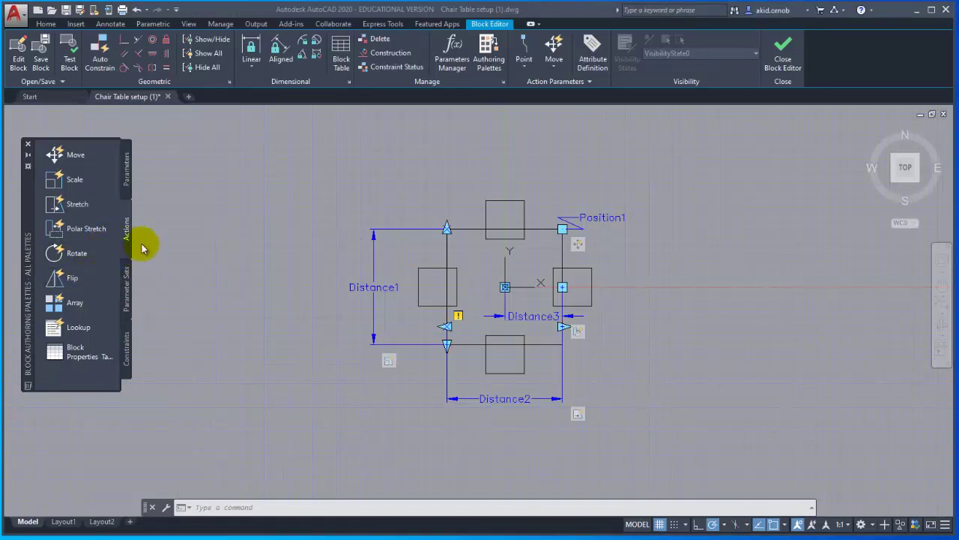
Add a Rotation parameter centred on the table, with its radius inside the table, the default angle straight up and its label beside the arc.
{"action": "left_click", "coordinate": [127, 166]}
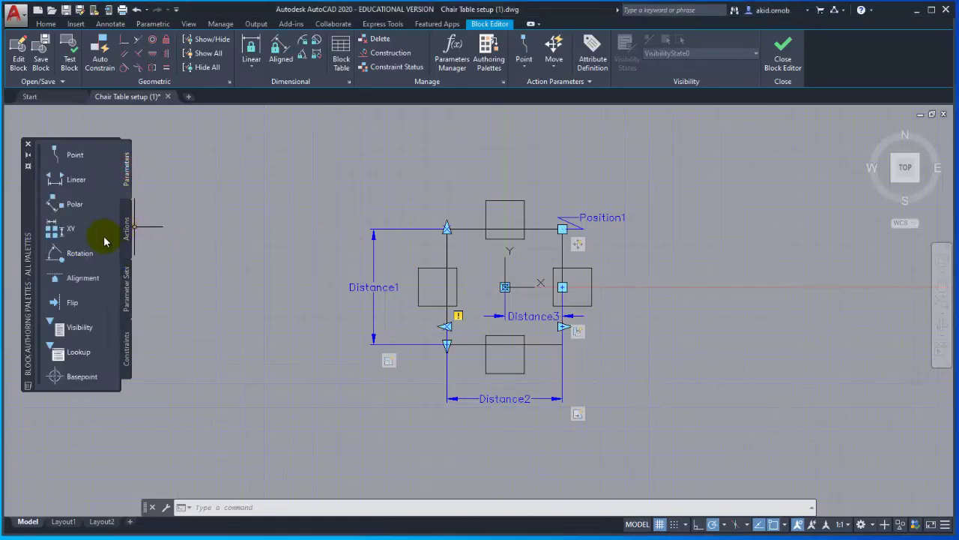
{"action": "left_click", "coordinate": [79, 253]}
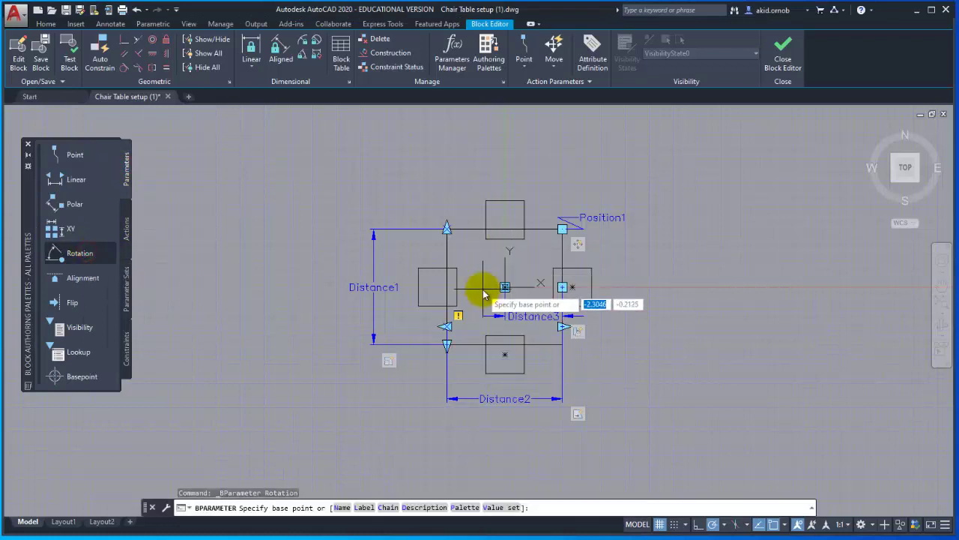
{"action": "scroll", "coordinate": [486, 287], "scroll_direction": "up", "scroll_amount": 4}
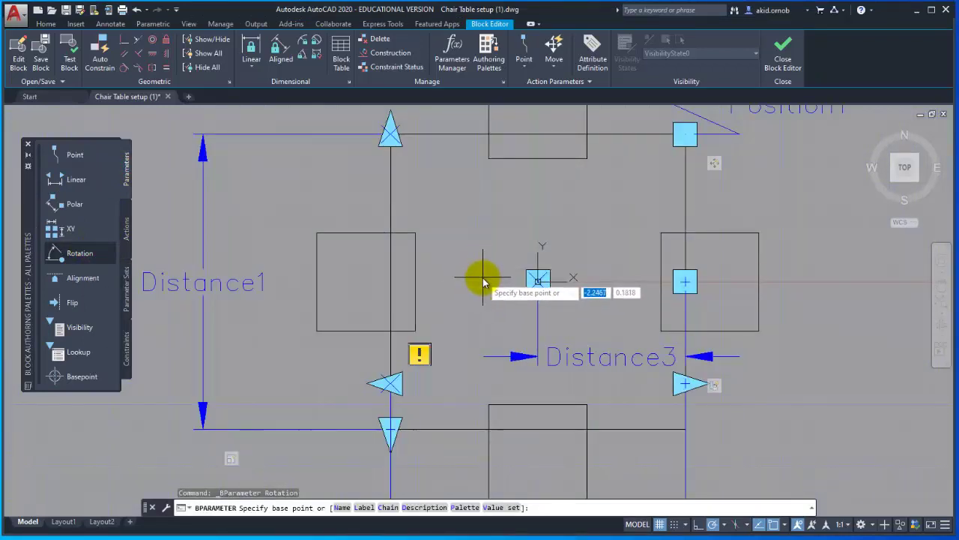
{"action": "middle_click_drag", "start_coordinate": [480, 235], "coordinate": [412, 245]}
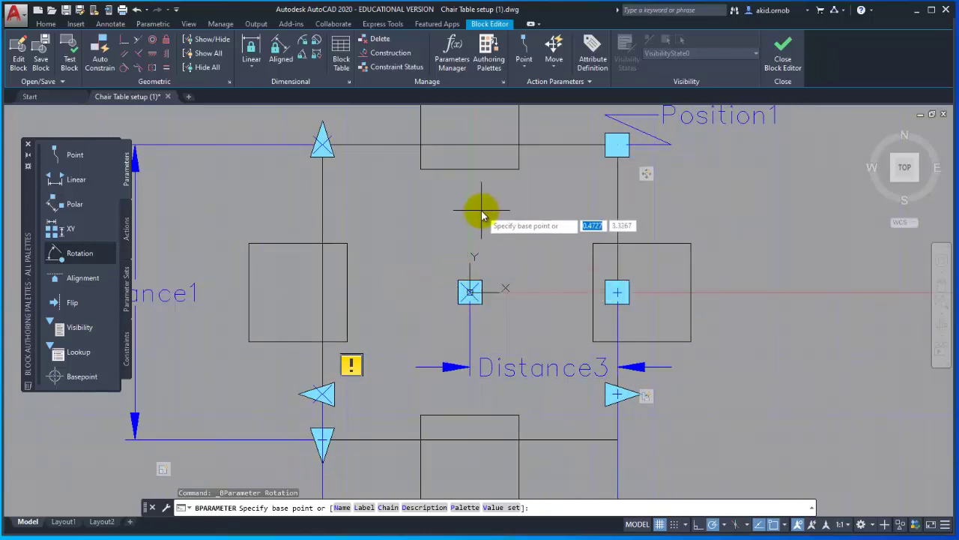
{"action": "left_click", "coordinate": [470, 293]}
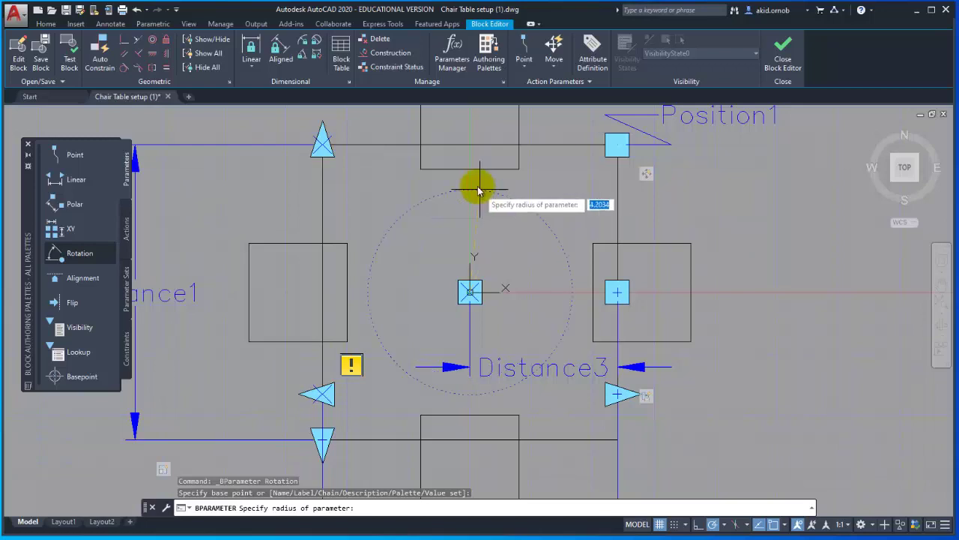
{"action": "left_click", "coordinate": [470, 219]}
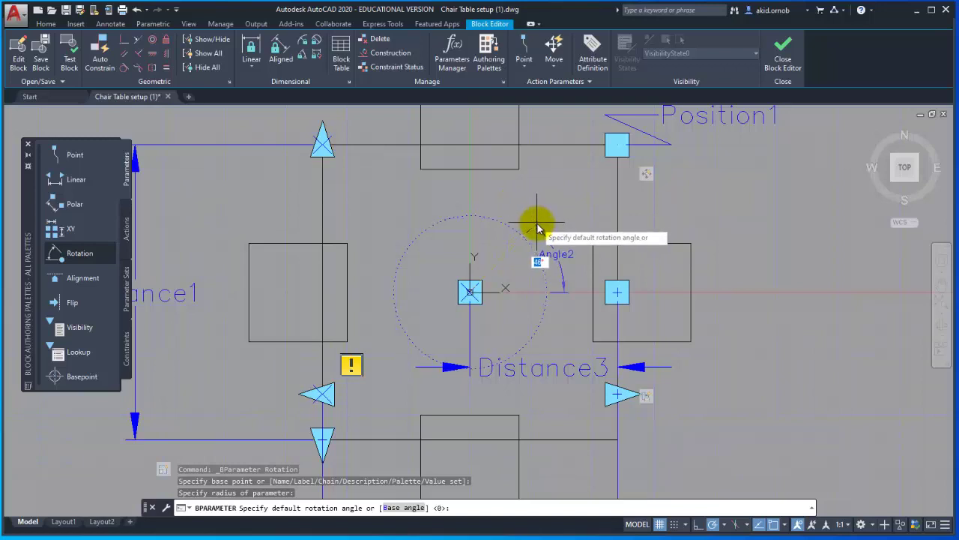
{"action": "left_click", "coordinate": [467, 192]}
{"action": "scroll", "coordinate": [510, 193], "scroll_direction": "down", "scroll_amount": 2}
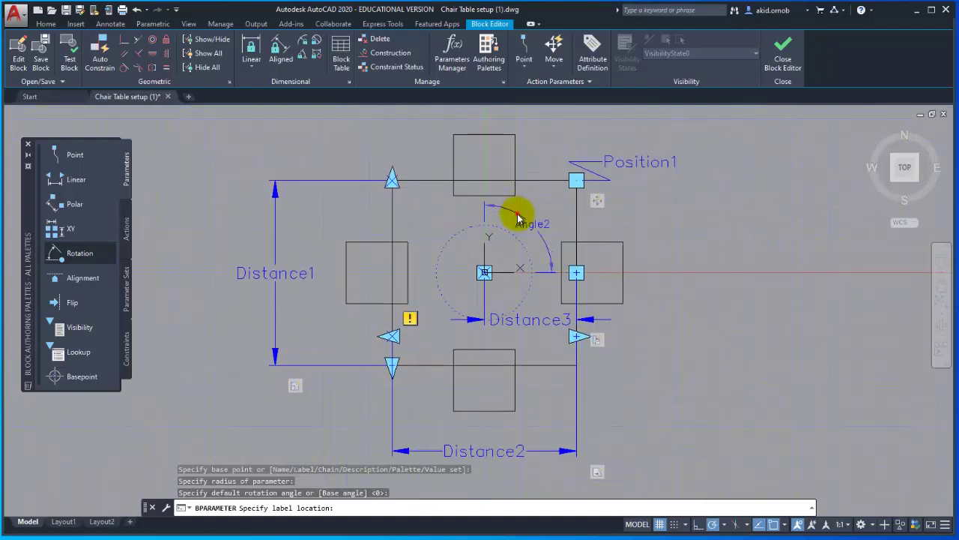
{"action": "left_click", "coordinate": [517, 218]}
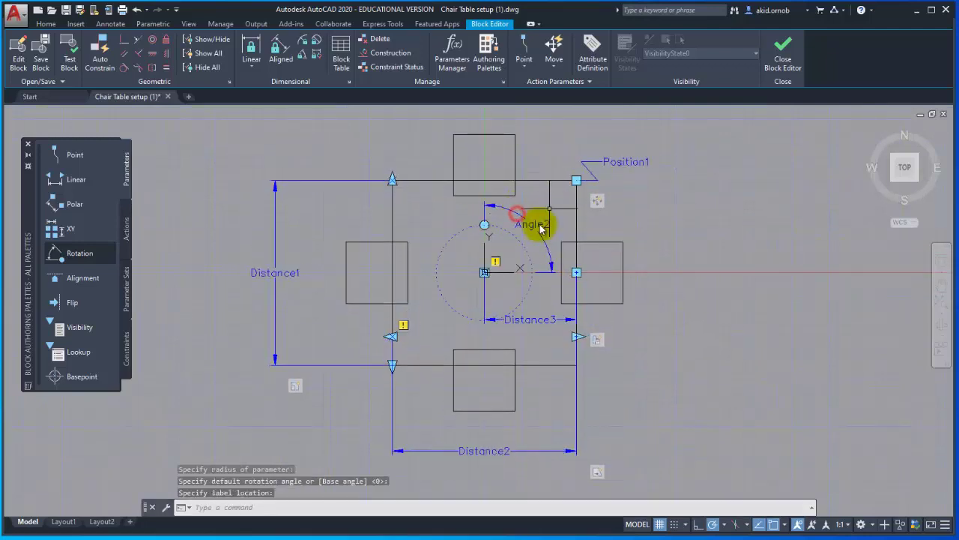
Attach a Rotate action to the Angle2 rotation parameter, with the table, all four chairs and the other parameters, including Distance1, as its selection set.
{"action": "left_click", "coordinate": [127, 224]}
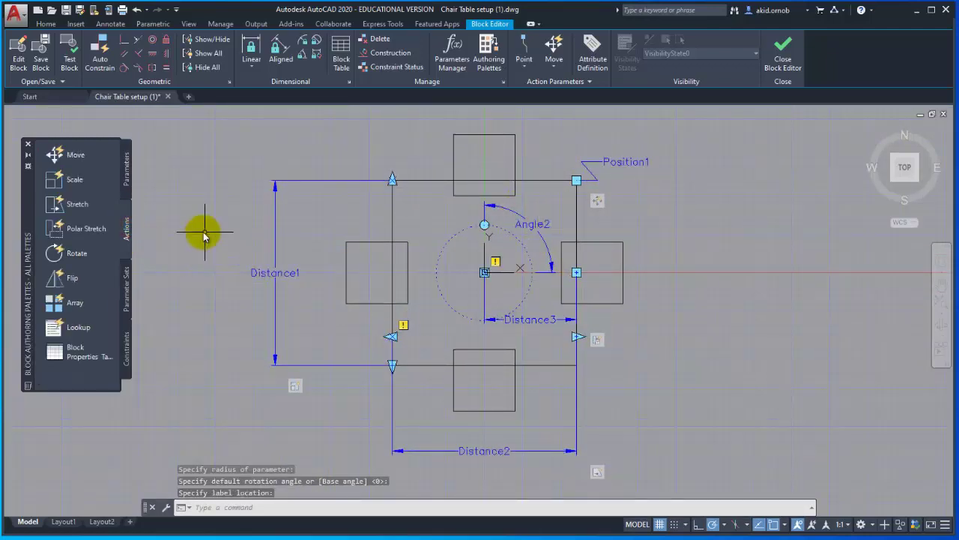
{"action": "left_click", "coordinate": [55, 253]}
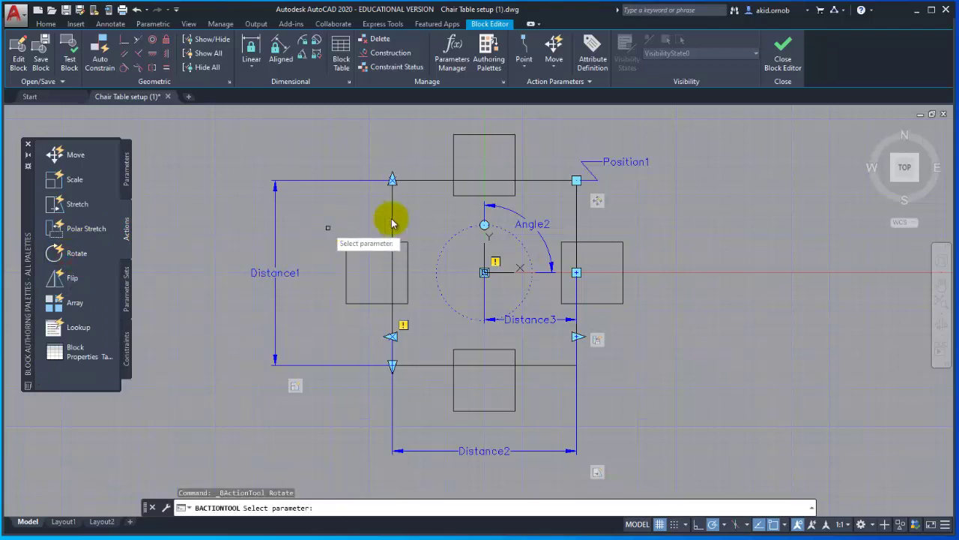
{"action": "scroll", "coordinate": [431, 215], "scroll_direction": "up", "scroll_amount": 2}
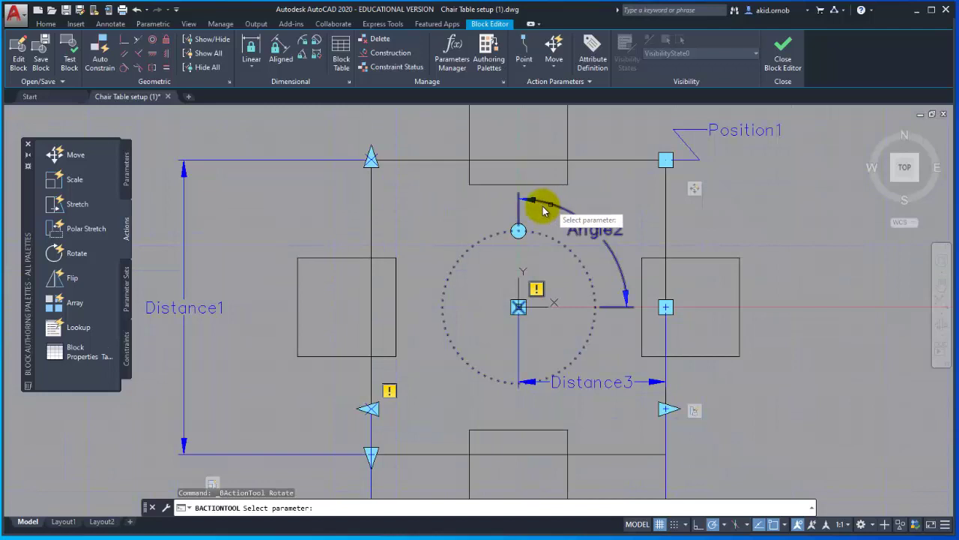
{"action": "left_click", "coordinate": [588, 234]}
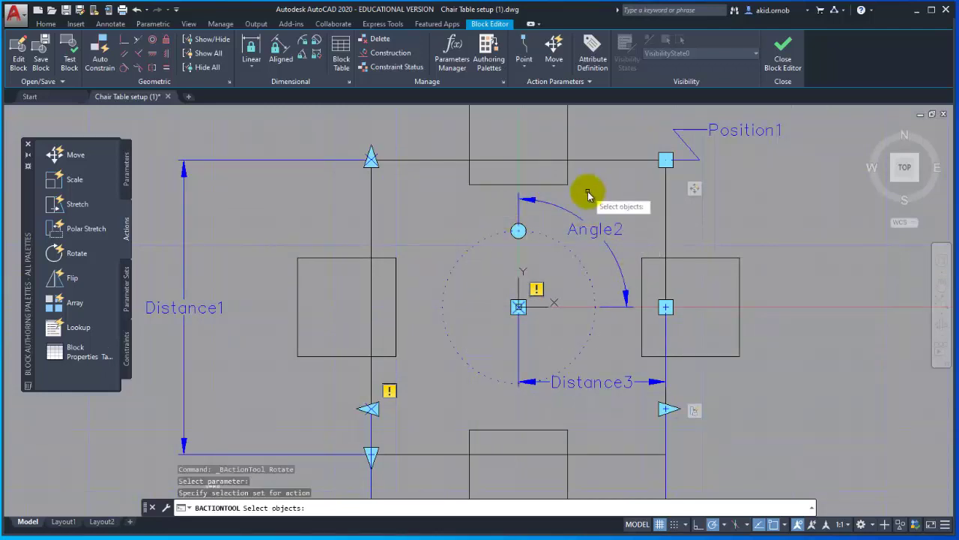
{"action": "scroll", "coordinate": [585, 193], "scroll_direction": "down", "scroll_amount": 2}
{"action": "scroll", "coordinate": [480, 232], "scroll_direction": "down", "scroll_amount": 2}
{"action": "left_click", "coordinate": [353, 154]}
{"action": "left_click", "coordinate": [630, 391]}
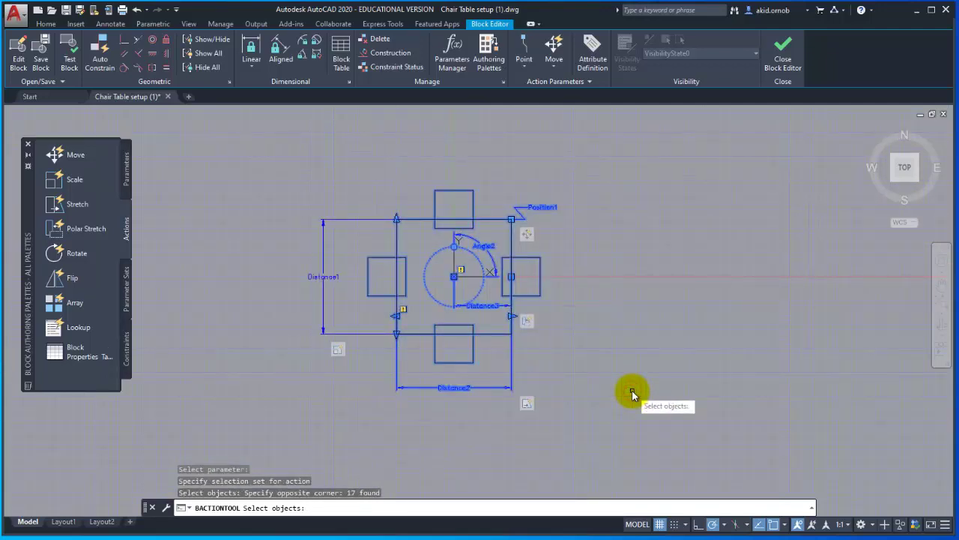
{"action": "left_click", "coordinate": [280, 182]}
{"action": "left_click", "coordinate": [393, 418]}
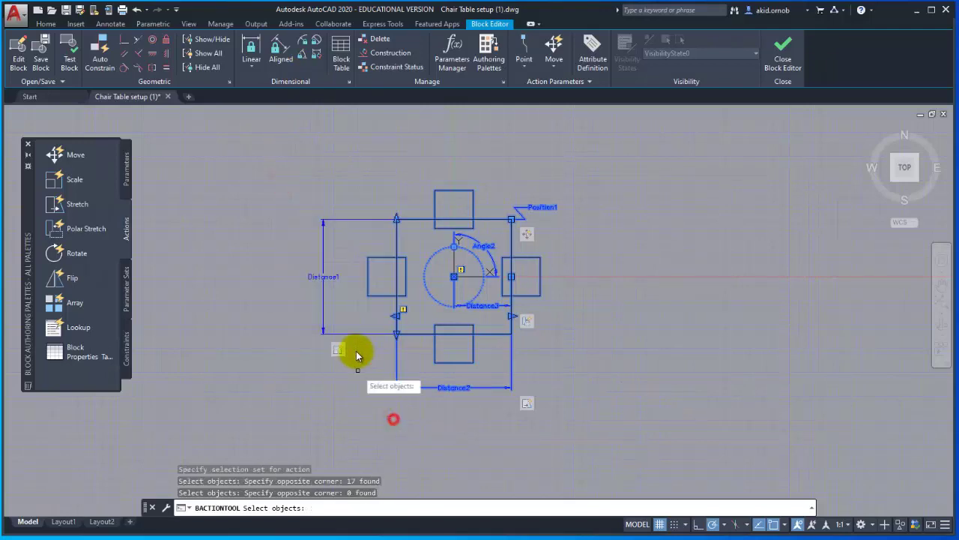
{"action": "left_click", "coordinate": [323, 323]}
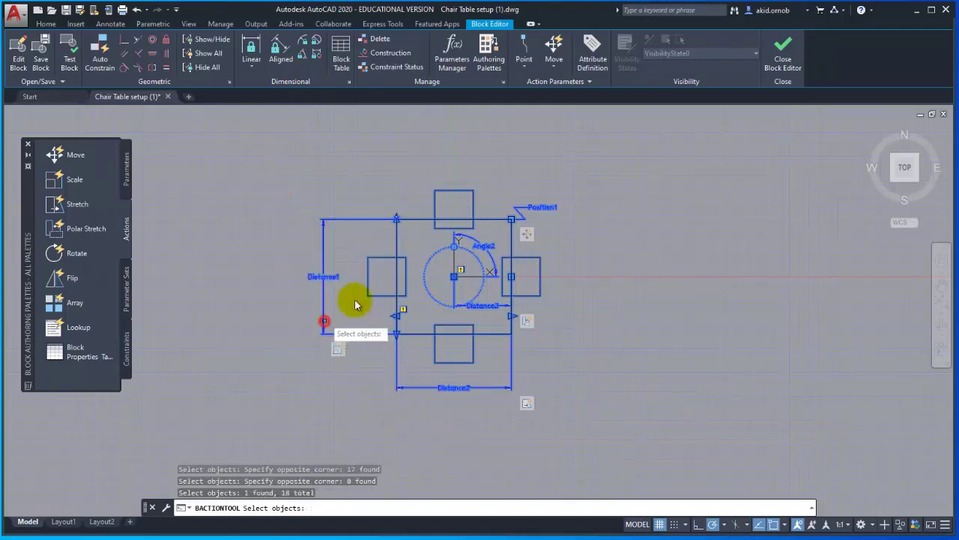
{"action": "right_click", "coordinate": [446, 229]}
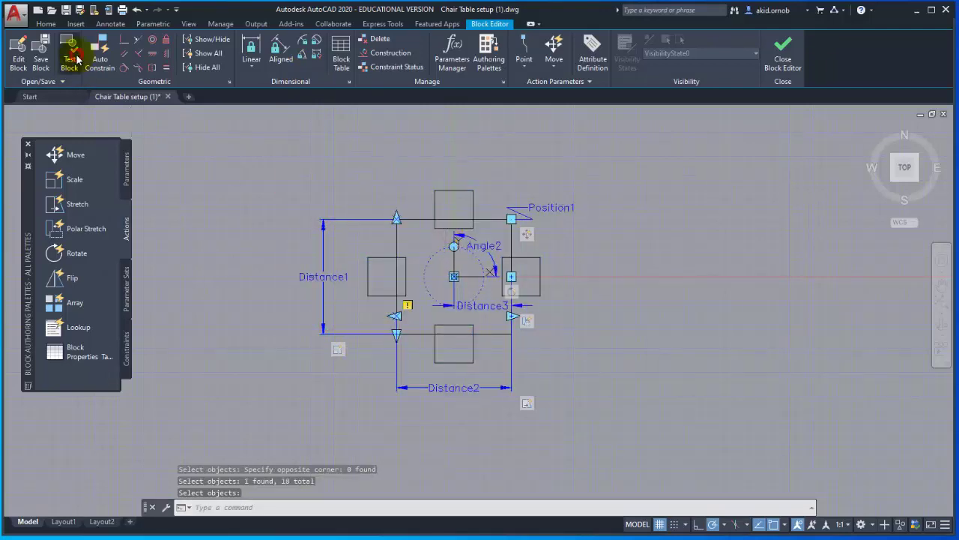
Test the block by turning the table and chairs to several angles with the rotation grip, and close the test block window.
{"action": "left_click", "coordinate": [76, 58]}
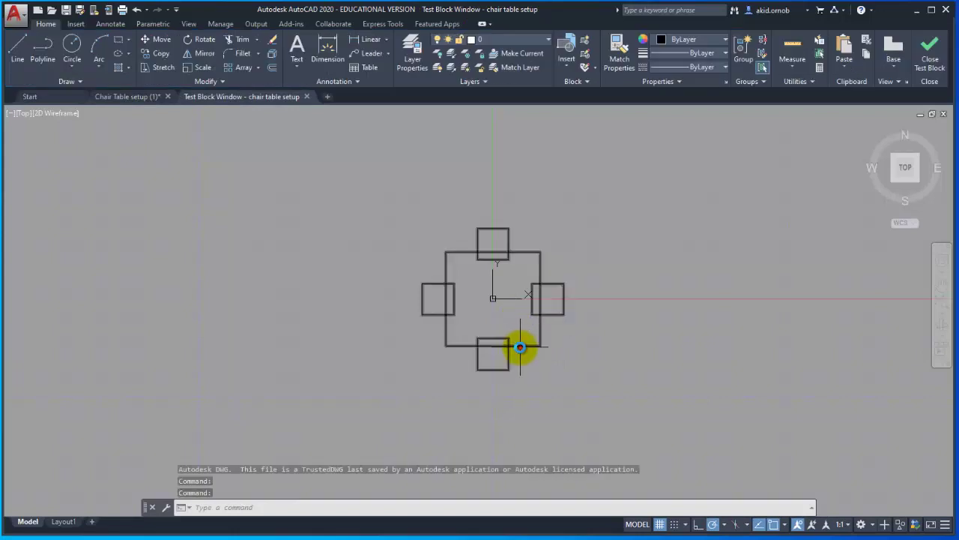
{"action": "left_click", "coordinate": [520, 346]}
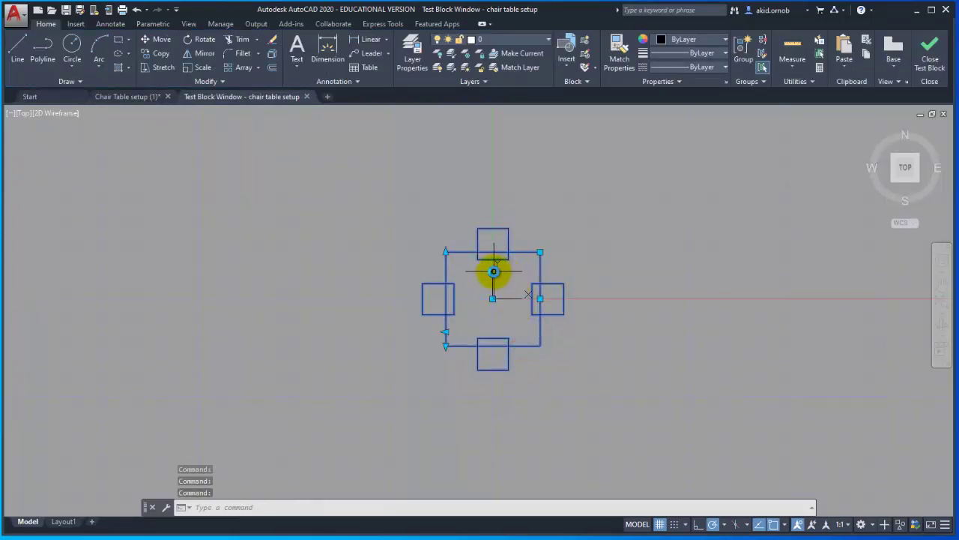
{"action": "scroll", "coordinate": [494, 271], "scroll_direction": "up", "scroll_amount": 2}
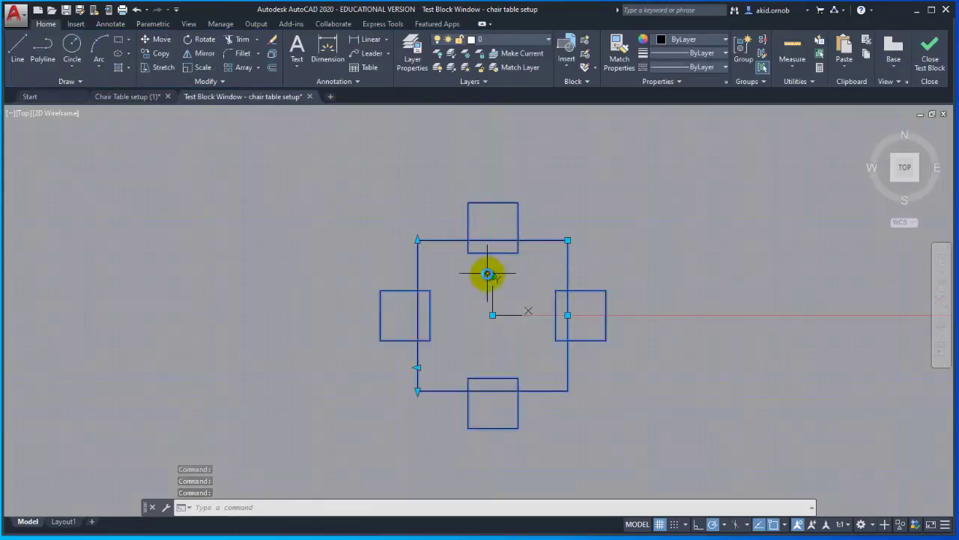
{"action": "middle_click_drag", "start_coordinate": [487, 275], "coordinate": [478, 232]}
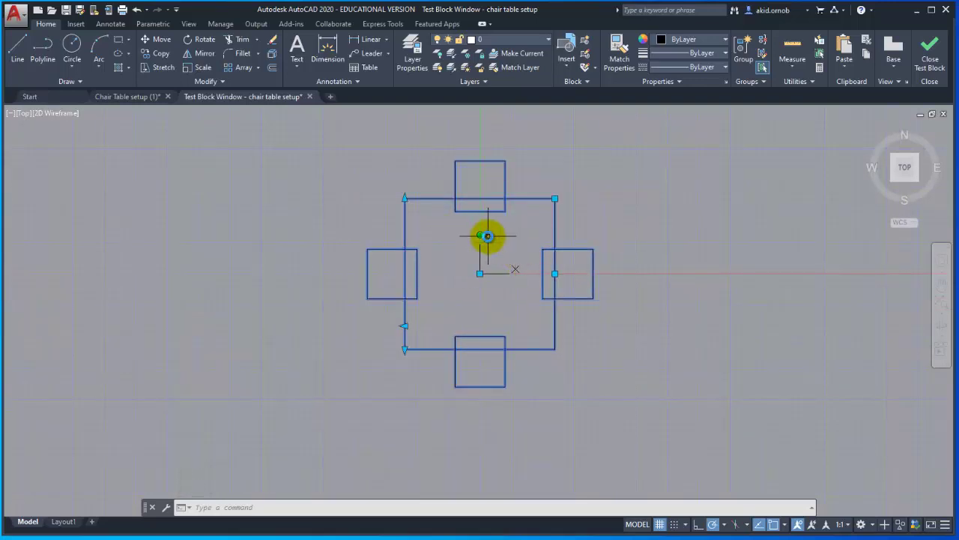
{"action": "left_click", "coordinate": [480, 234]}
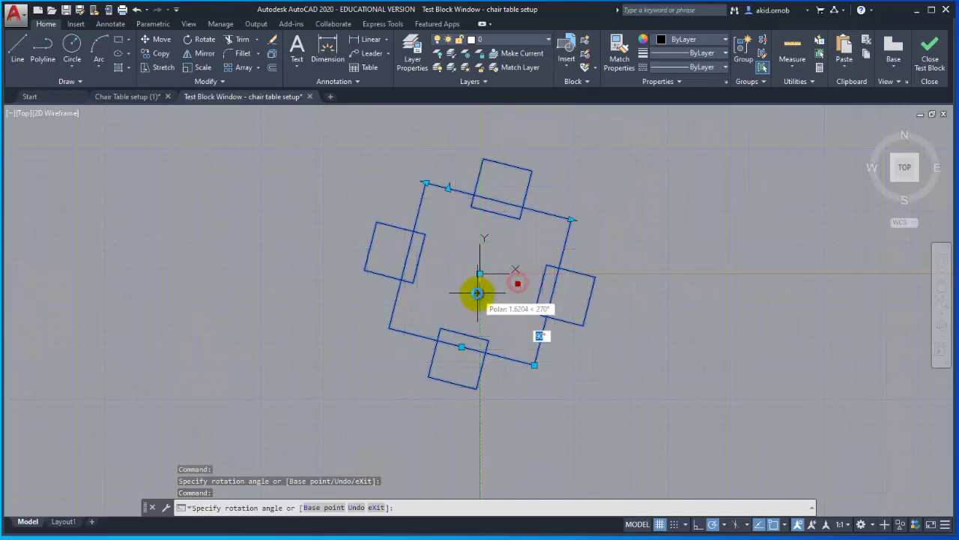
{"action": "left_click", "coordinate": [517, 278]}
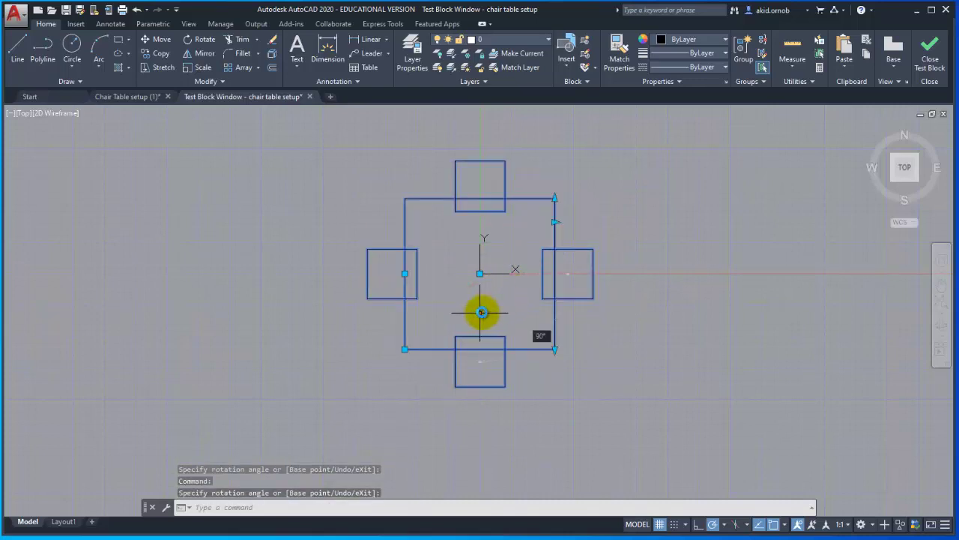
{"action": "left_click", "coordinate": [495, 327]}
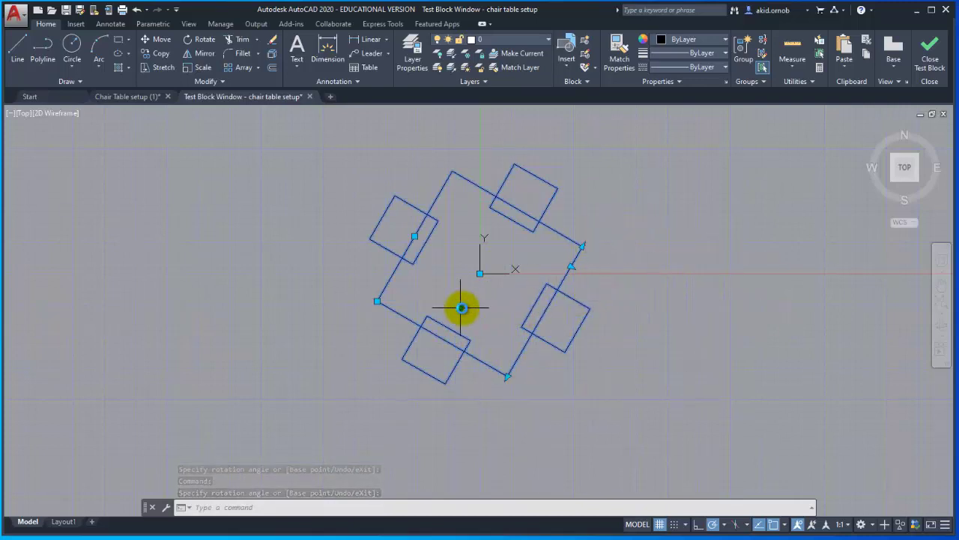
{"action": "key", "text": "space"}
{"action": "key", "text": "space"}
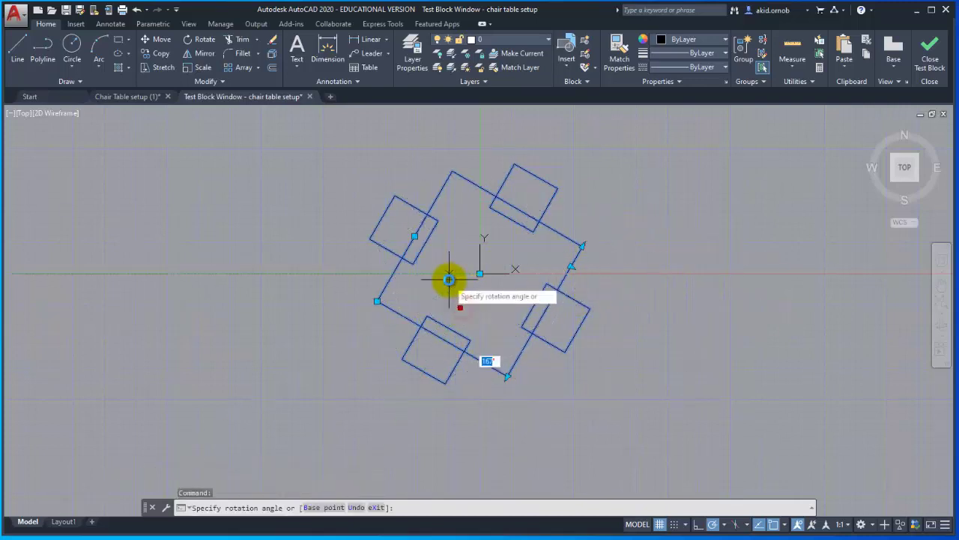
{"action": "left_click", "coordinate": [460, 259]}
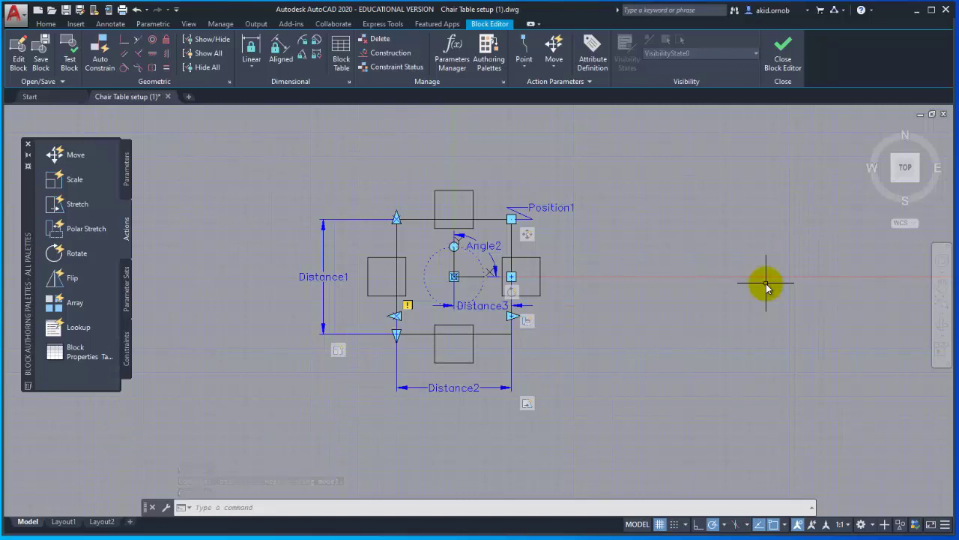
{"action": "scroll", "coordinate": [553, 298], "scroll_direction": "up", "scroll_amount": 2}
{"action": "scroll", "coordinate": [552, 296], "scroll_direction": "down", "scroll_amount": 2}
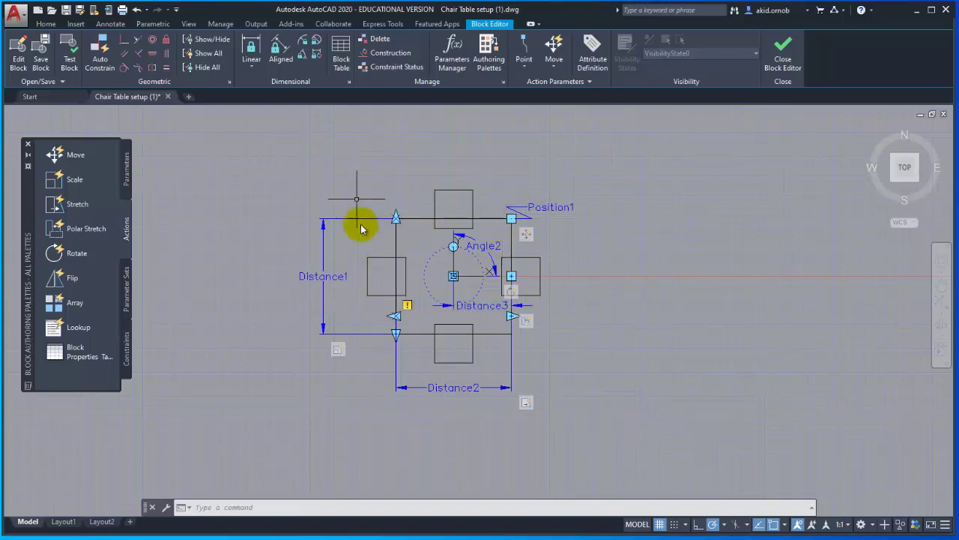
{"action": "scroll", "coordinate": [430, 257], "scroll_direction": "up", "scroll_amount": 2}
{"action": "mouse_move", "coordinate": [944, 188]}
{"action": "middle_mouse_down"}
{"action": "mouse_move", "coordinate": [809, 262]}
{"action": "mouse_move", "coordinate": [766, 222]}
{"action": "middle_mouse_up"}
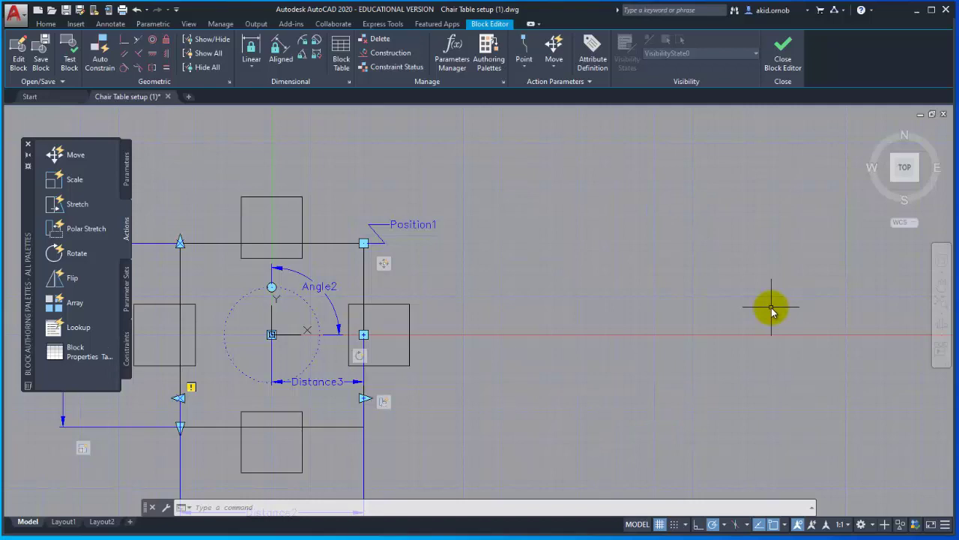
{"action": "scroll", "coordinate": [772, 309], "scroll_direction": "down", "scroll_amount": 2}
{"action": "middle_click_drag", "start_coordinate": [739, 302], "coordinate": [626, 268]}
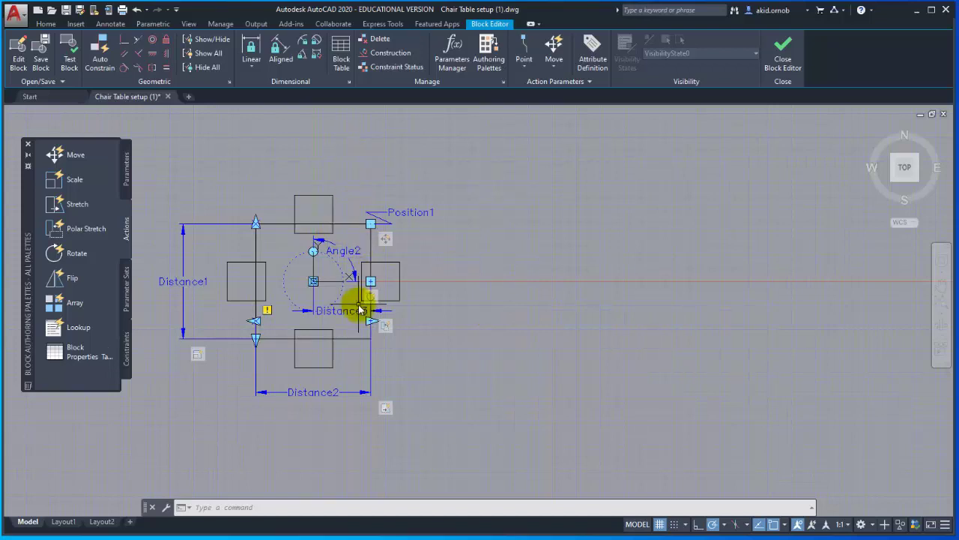
{"action": "scroll", "coordinate": [386, 252], "scroll_direction": "up", "scroll_amount": 2}
{"action": "middle_click_drag", "start_coordinate": [377, 252], "coordinate": [486, 254]}
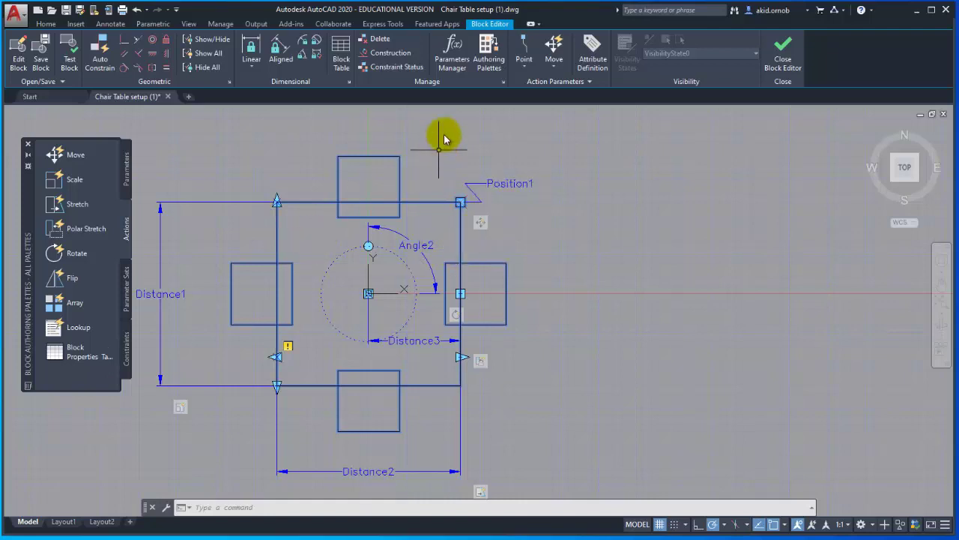
Draw a vertical line to the right of the table and chairs, slightly longer than the whole set's height.
{"action": "left_click", "coordinate": [45, 24]}
{"action": "left_click", "coordinate": [17, 49]}
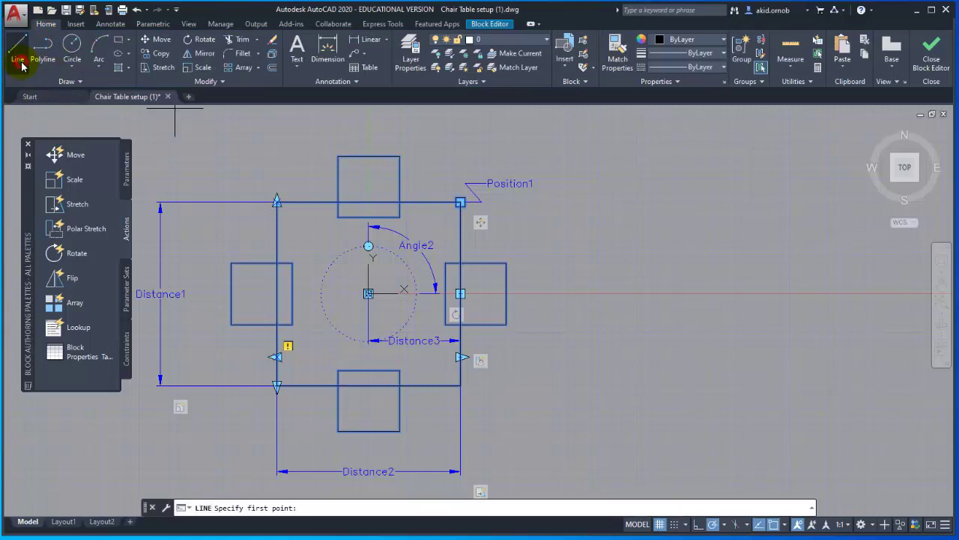
{"action": "left_click", "coordinate": [585, 146]}
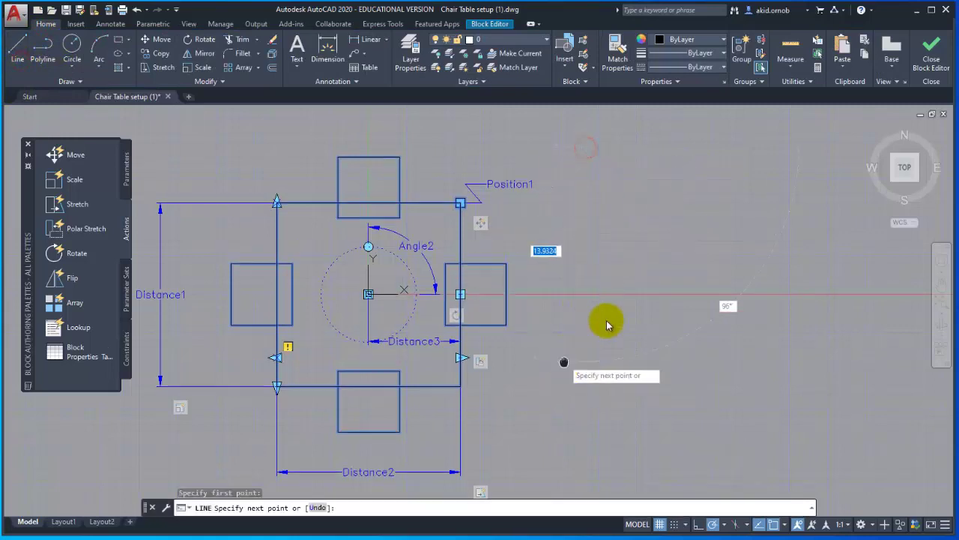
{"action": "middle_click_drag", "start_coordinate": [566, 357], "coordinate": [613, 290]}
{"action": "left_click", "coordinate": [634, 387]}
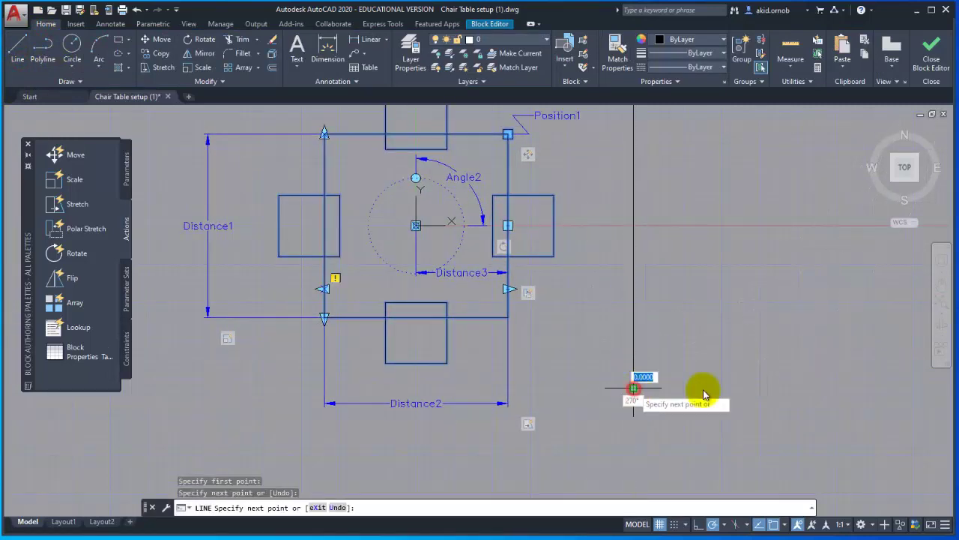
{"action": "scroll", "coordinate": [710, 382], "scroll_direction": "down", "scroll_amount": 2}
{"action": "middle_click_drag", "start_coordinate": [711, 382], "coordinate": [664, 419]}
{"action": "key", "text": "Escape"}
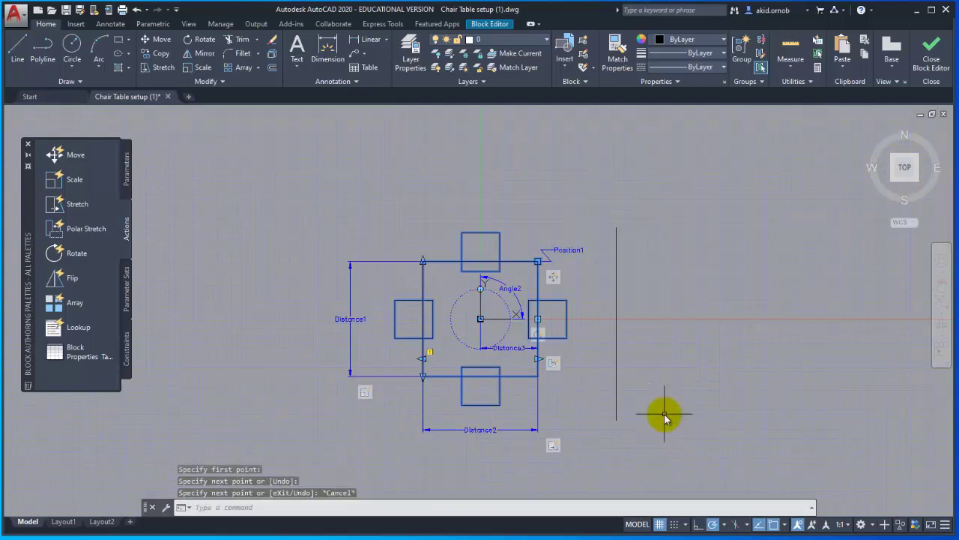
Add a Flip parameter with its reflection line from the vertical line's upper end to its lower end and its label beside the upper end.
{"action": "left_click", "coordinate": [496, 25]}
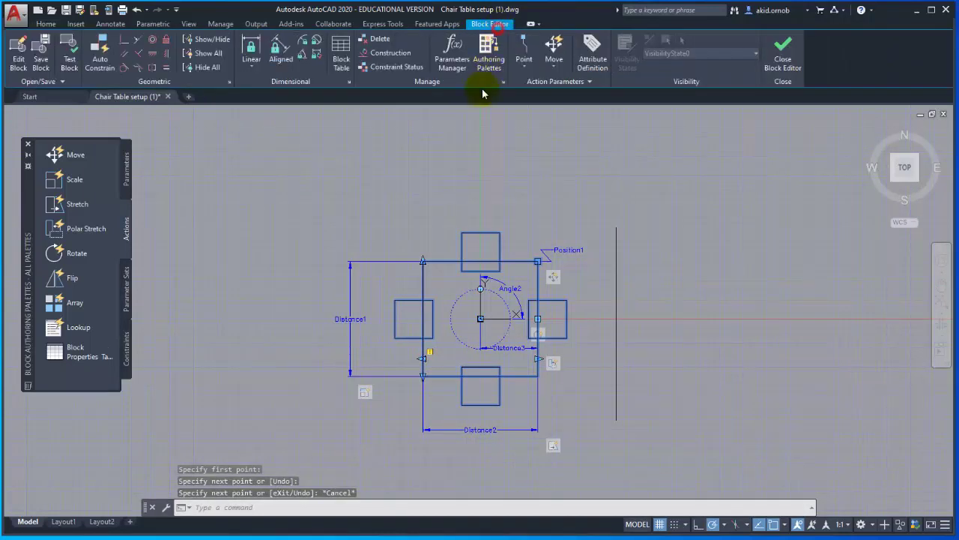
{"action": "left_click", "coordinate": [126, 169]}
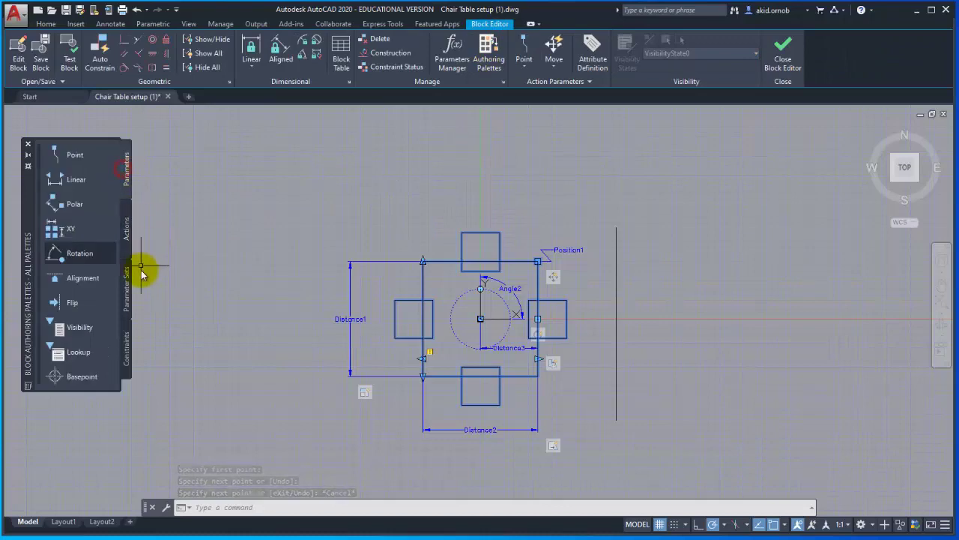
{"action": "left_click", "coordinate": [86, 304]}
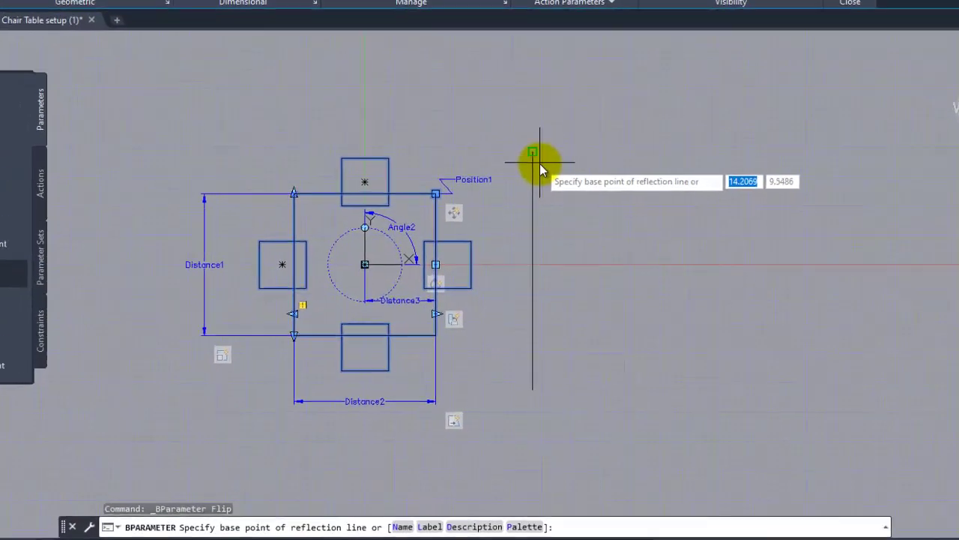
{"action": "left_click", "coordinate": [534, 157]}
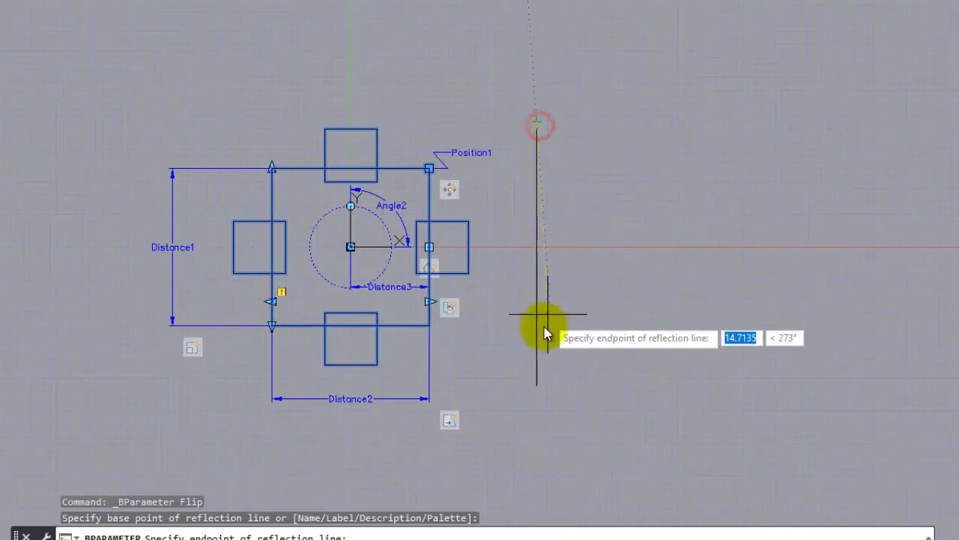
{"action": "left_click", "coordinate": [539, 380]}
{"action": "scroll", "coordinate": [584, 292], "scroll_direction": "up", "scroll_amount": 2}
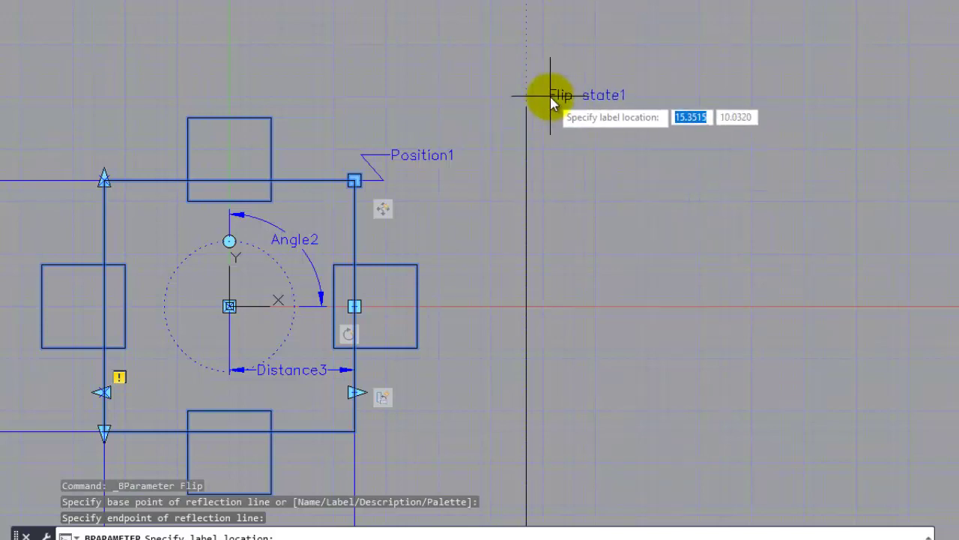
{"action": "left_click", "coordinate": [550, 96]}
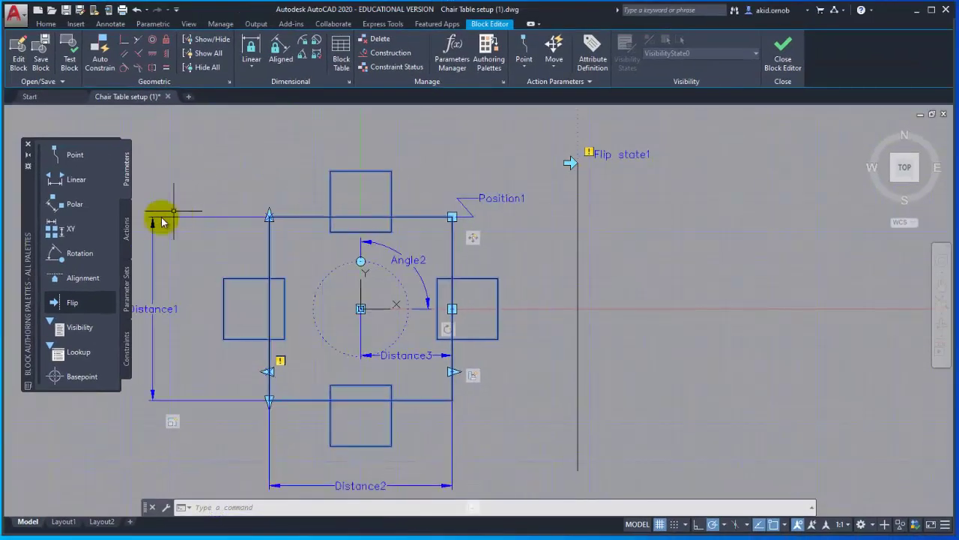
Attach a Flip action to the Flip state1 parameter, with the table, all four chairs, the vertical line and the other parameters as its selection set.
{"action": "left_click", "coordinate": [127, 225]}
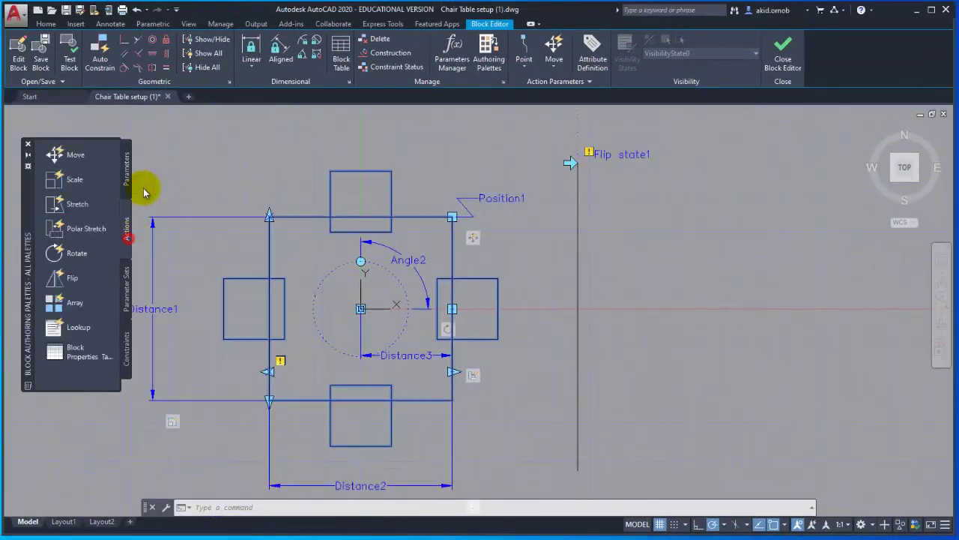
{"action": "left_click", "coordinate": [88, 277]}
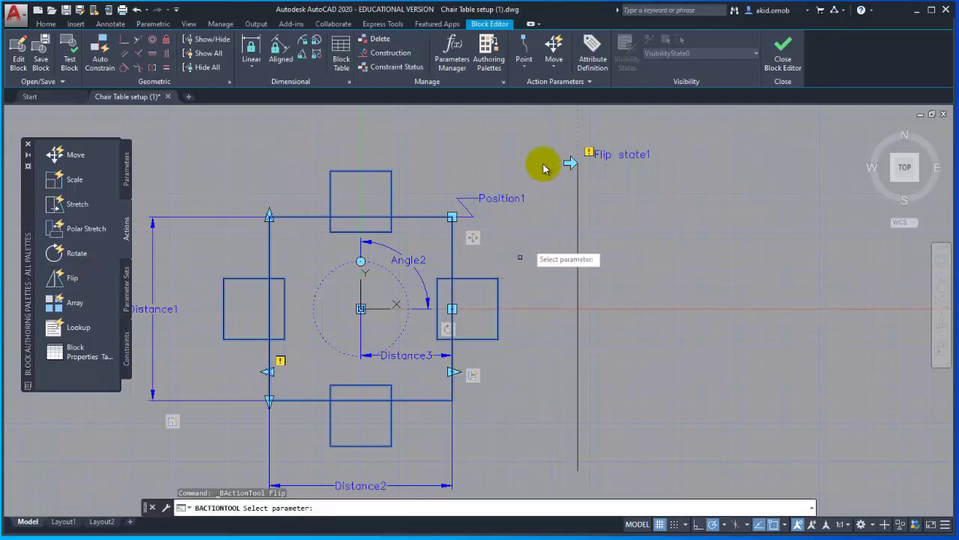
{"action": "left_click", "coordinate": [627, 164]}
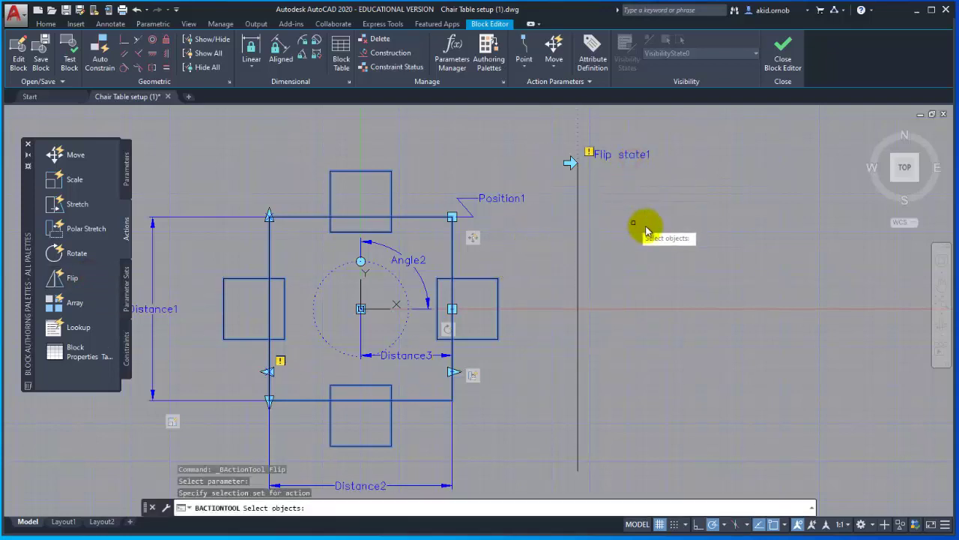
{"action": "scroll", "coordinate": [647, 215], "scroll_direction": "down", "scroll_amount": 2}
{"action": "middle_click_drag", "start_coordinate": [647, 214], "coordinate": [674, 198]}
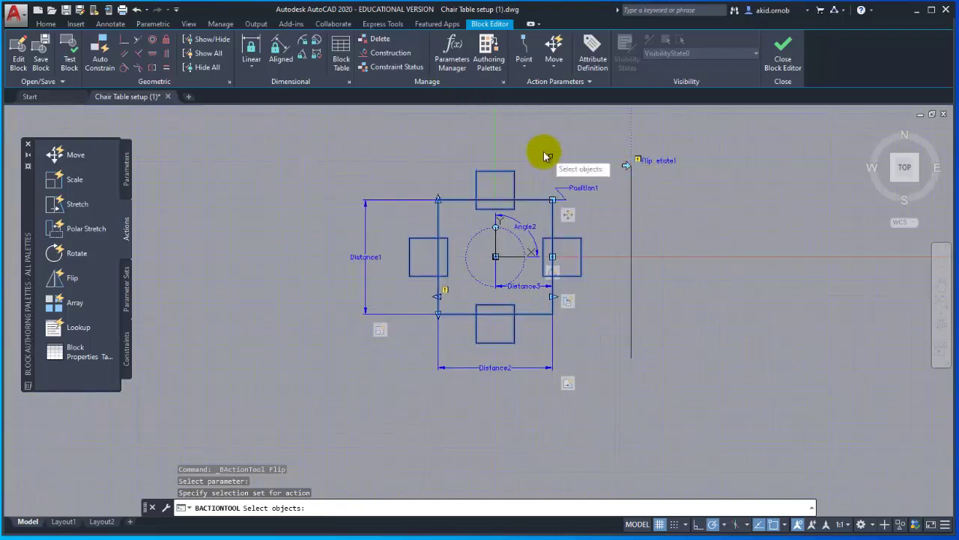
{"action": "left_click", "coordinate": [296, 118]}
{"action": "left_click", "coordinate": [641, 447]}
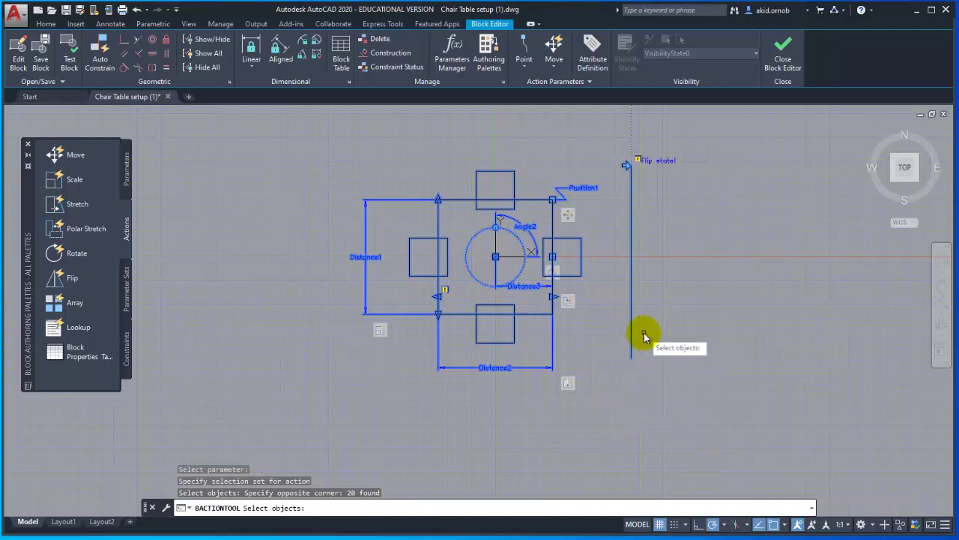
{"action": "key", "text": "Return"}
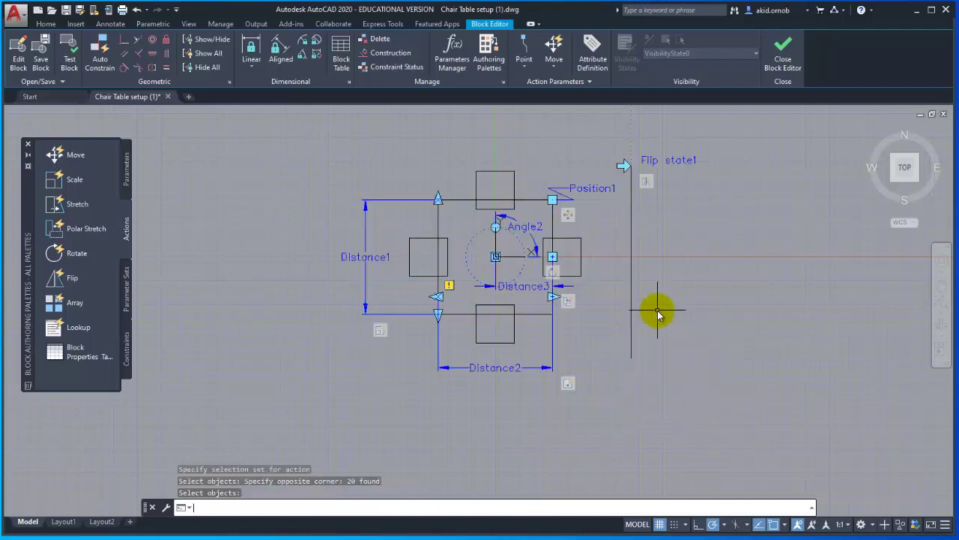
Test the block by flipping the table and chairs back and forth across the vertical line, and close the test block window.
{"action": "left_click", "coordinate": [69, 66]}
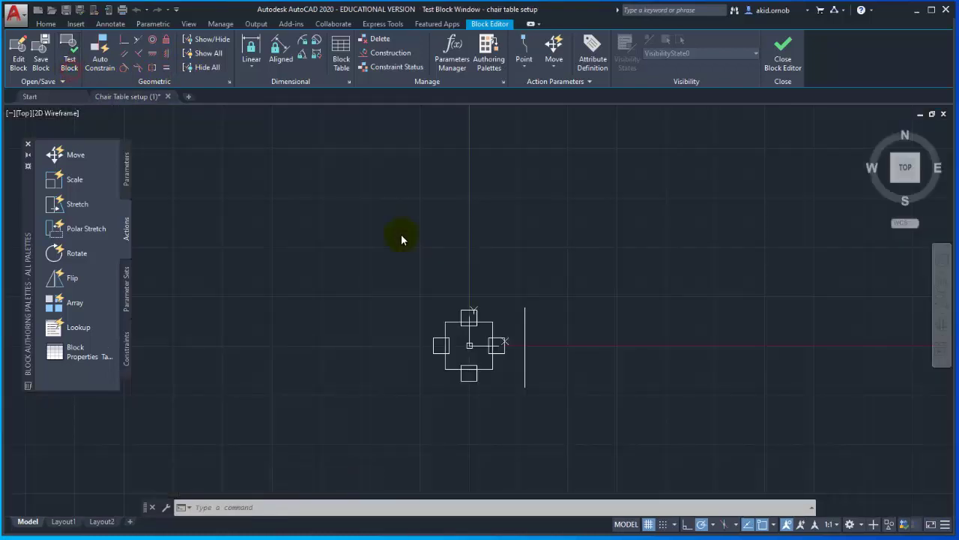
{"action": "left_click", "coordinate": [470, 352]}
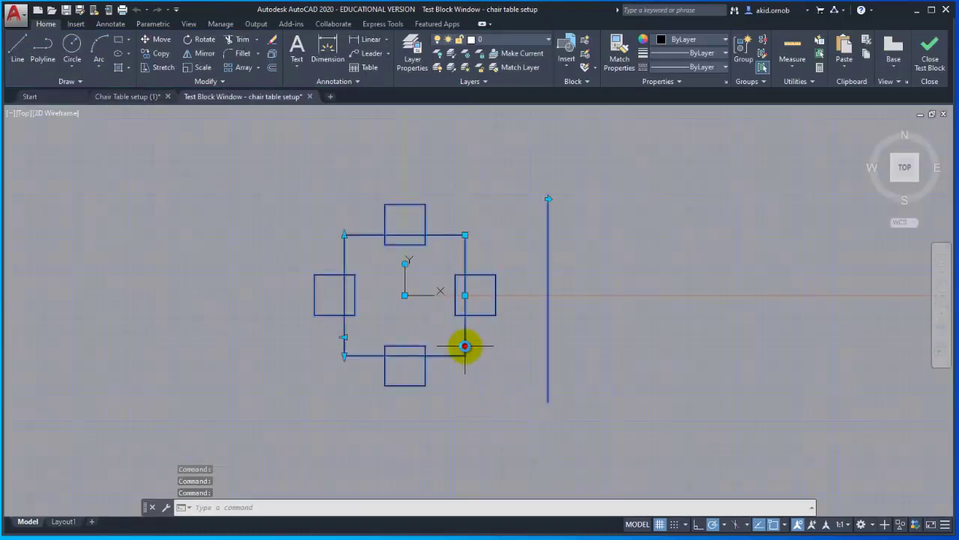
{"action": "scroll", "coordinate": [542, 177], "scroll_direction": "up", "scroll_amount": 2}
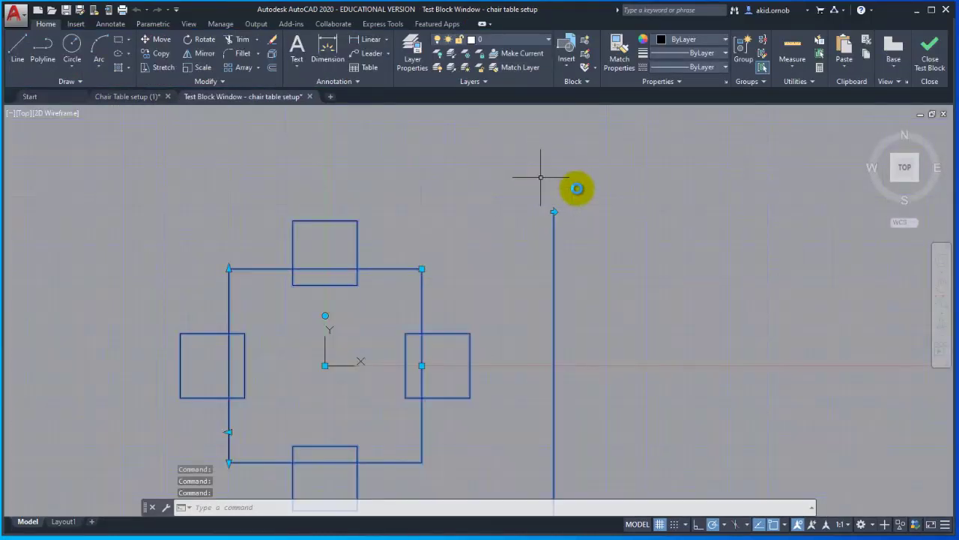
{"action": "scroll", "coordinate": [495, 202], "scroll_direction": "down", "scroll_amount": 3}
{"action": "left_click", "coordinate": [495, 192]}
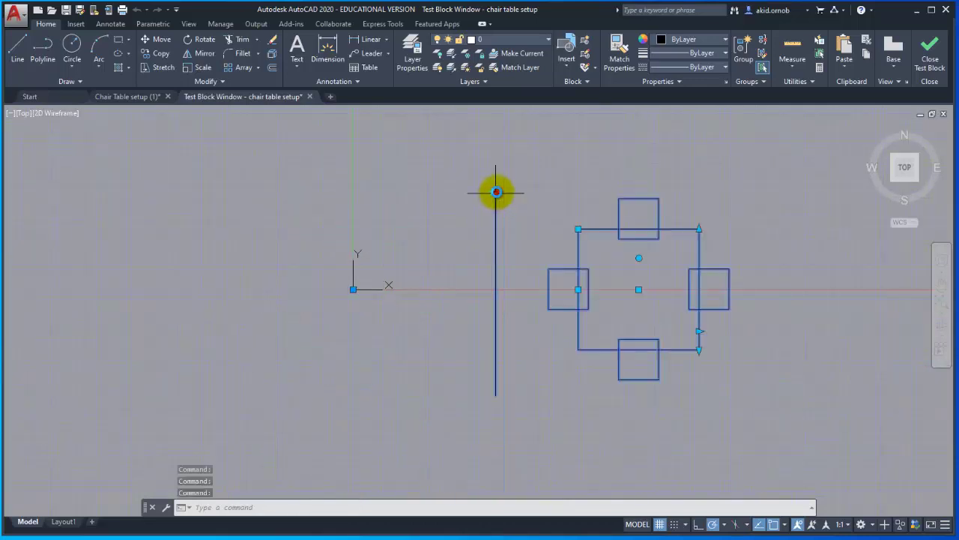
{"action": "left_click", "coordinate": [496, 193]}
{"action": "double_click", "coordinate": [496, 192]}
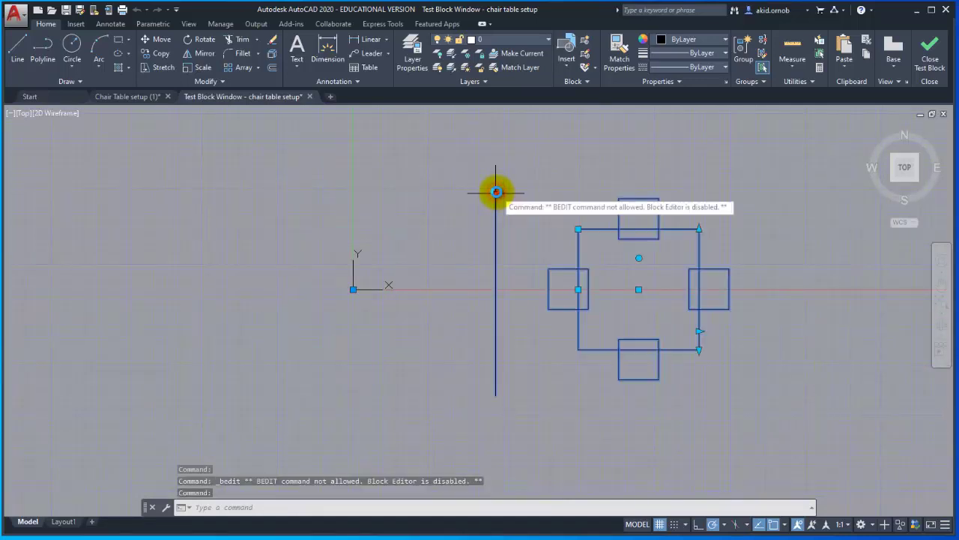
{"action": "left_click", "coordinate": [496, 193]}
{"action": "double_click", "coordinate": [496, 192]}
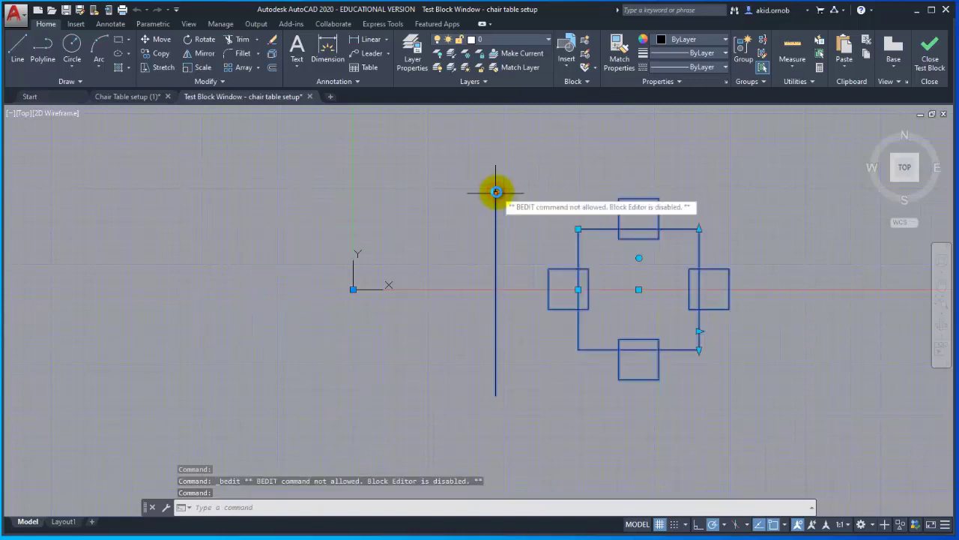
{"action": "left_click", "coordinate": [496, 193]}
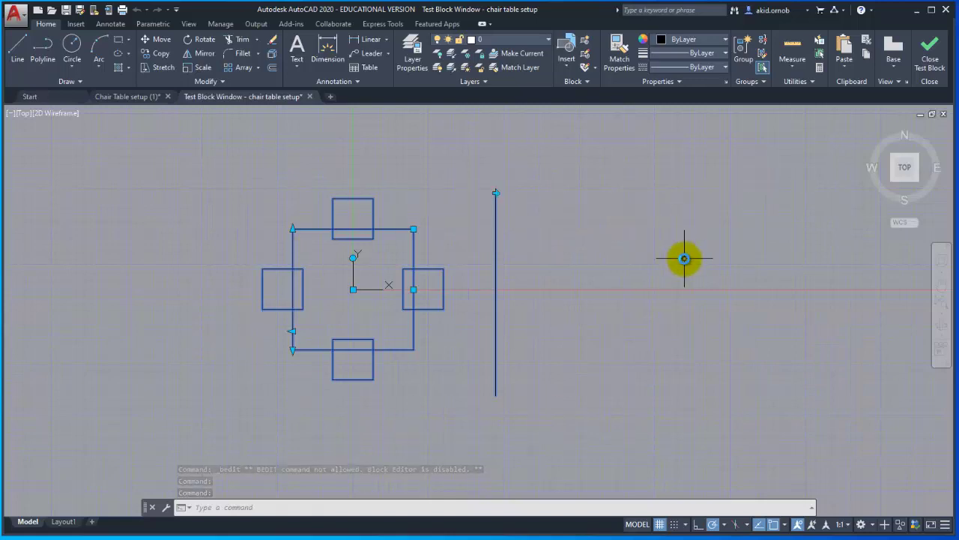
{"action": "left_click", "coordinate": [928, 53]}
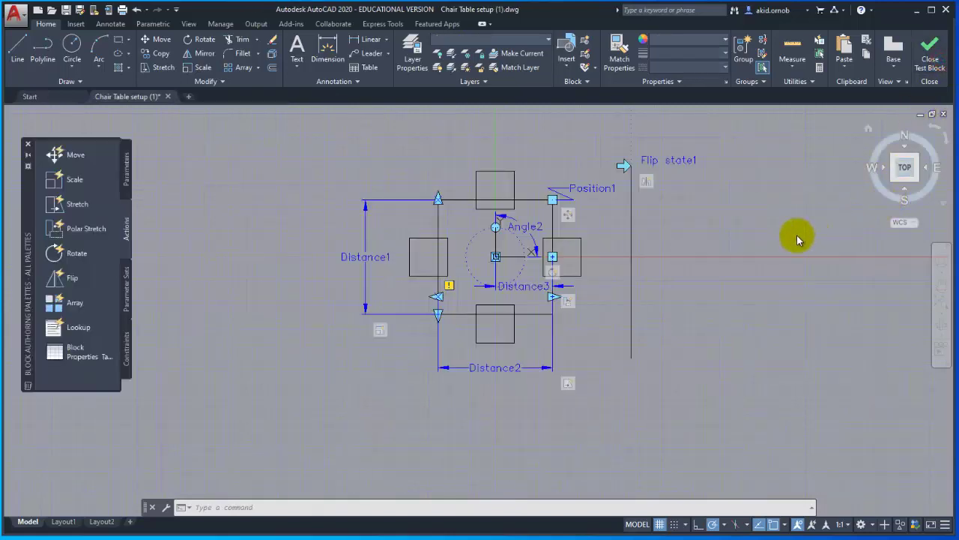
{"action": "left_click", "coordinate": [510, 270]}
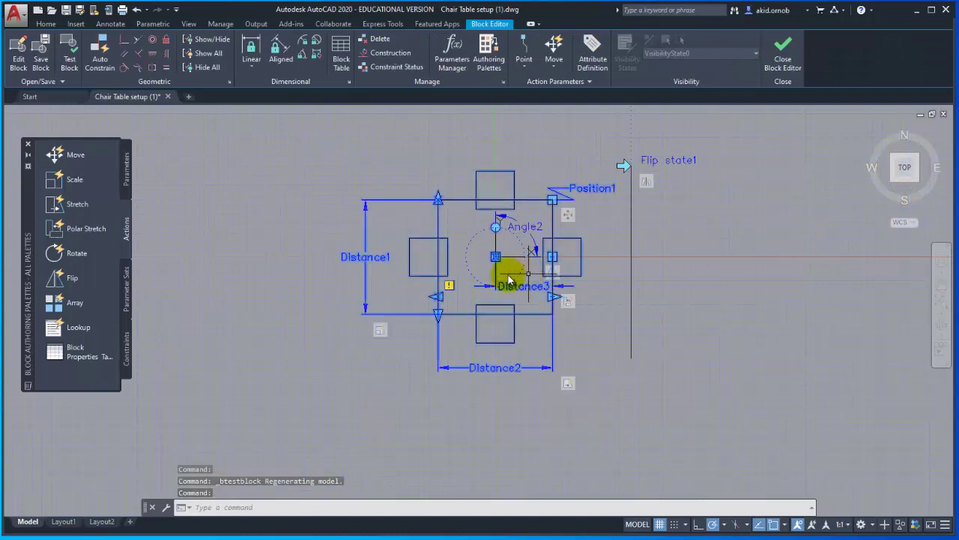
{"action": "left_click", "coordinate": [125, 180]}
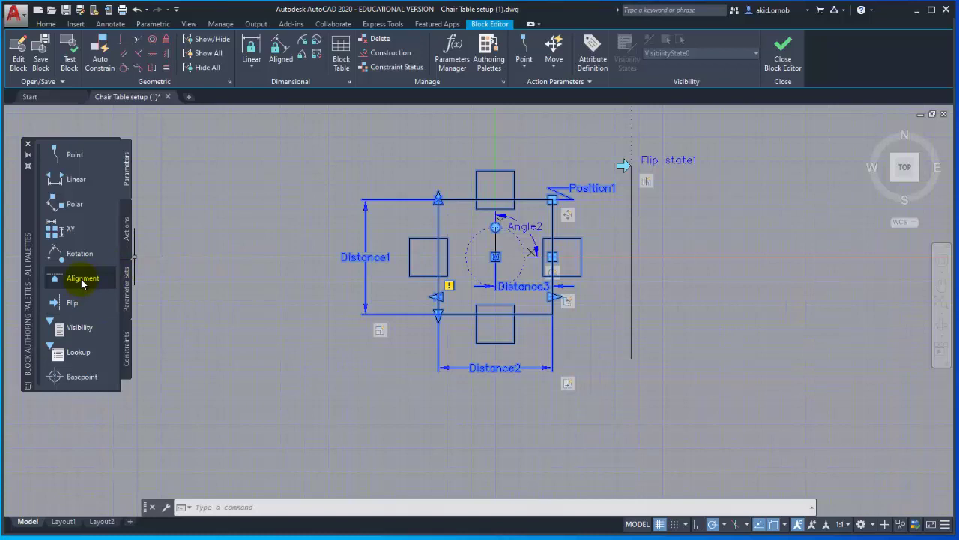
{"action": "left_click", "coordinate": [128, 224]}
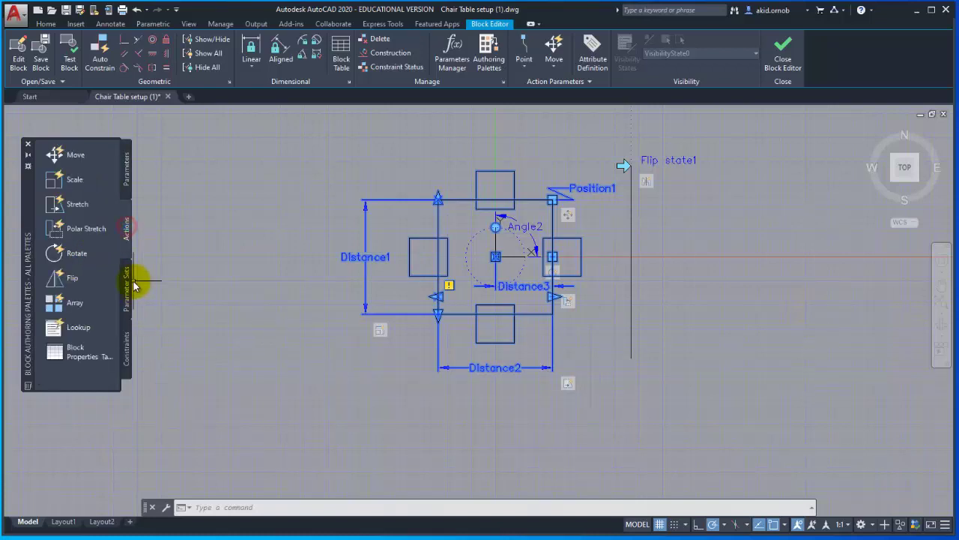
Add an Alignment parameter based at the midpoint of the upper chair's outer edge, directed towards that edge's right endpoint.
{"action": "left_click", "coordinate": [127, 167]}
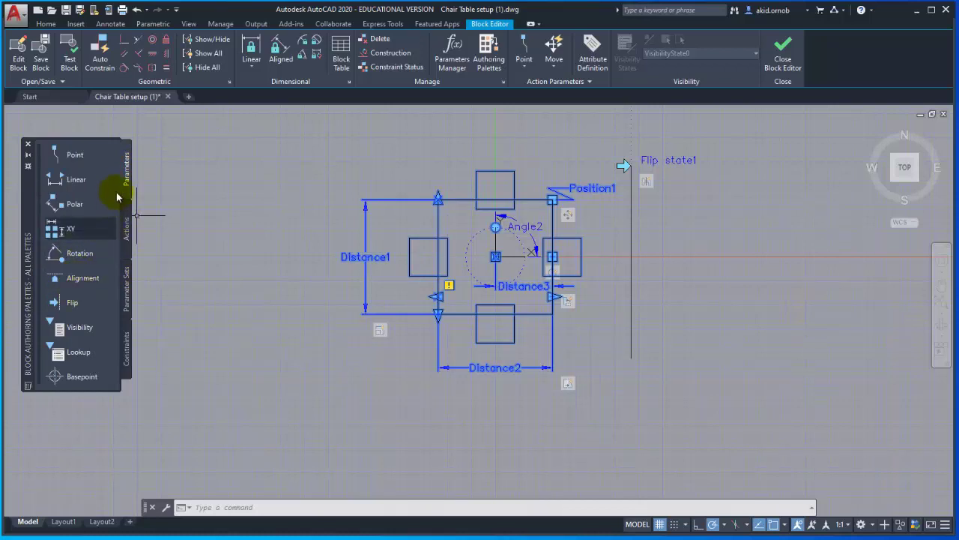
{"action": "left_click", "coordinate": [71, 284]}
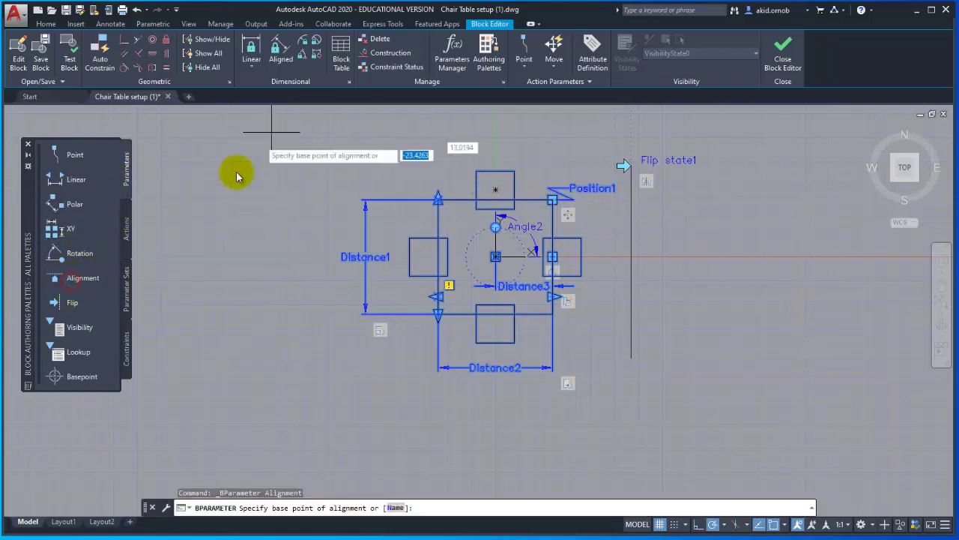
{"action": "mouse_move", "coordinate": [365, 188]}
{"action": "middle_mouse_down"}
{"action": "mouse_move", "coordinate": [300, 215]}
{"action": "mouse_move", "coordinate": [289, 232]}
{"action": "middle_mouse_up"}
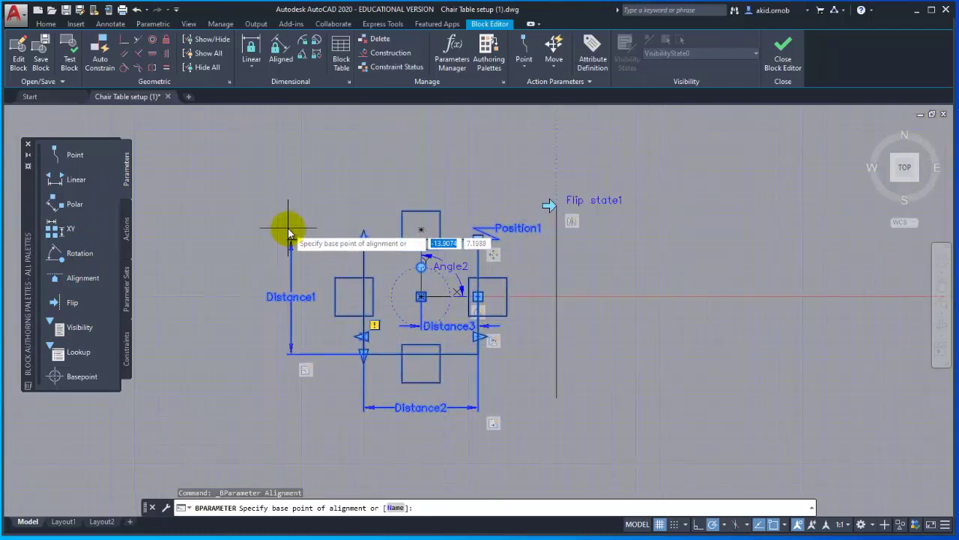
{"action": "scroll", "coordinate": [342, 290], "scroll_direction": "up", "scroll_amount": 3}
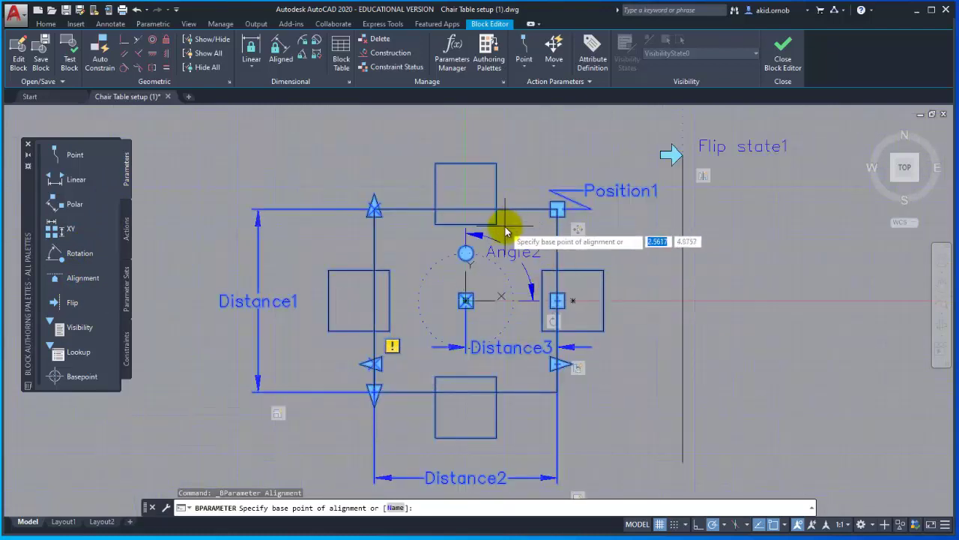
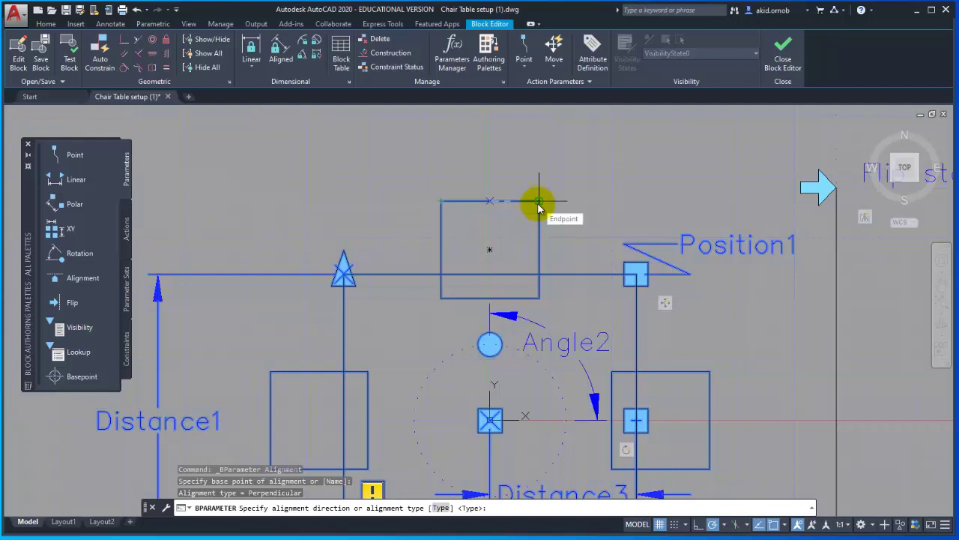
{"action": "left_click", "coordinate": [538, 204]}
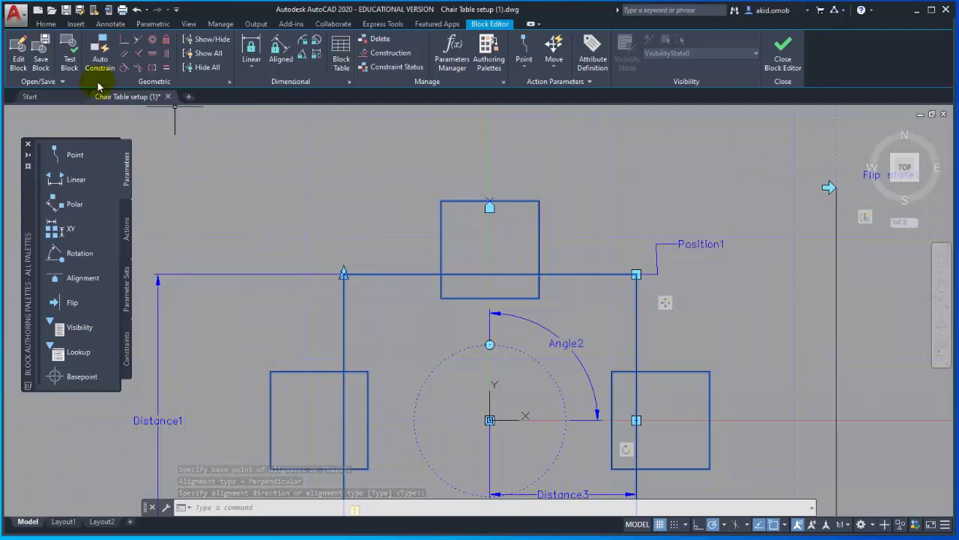
Open the test block window, check the block's grips including the alignment grip, and leave free space above the block.
{"action": "left_click", "coordinate": [69, 63]}
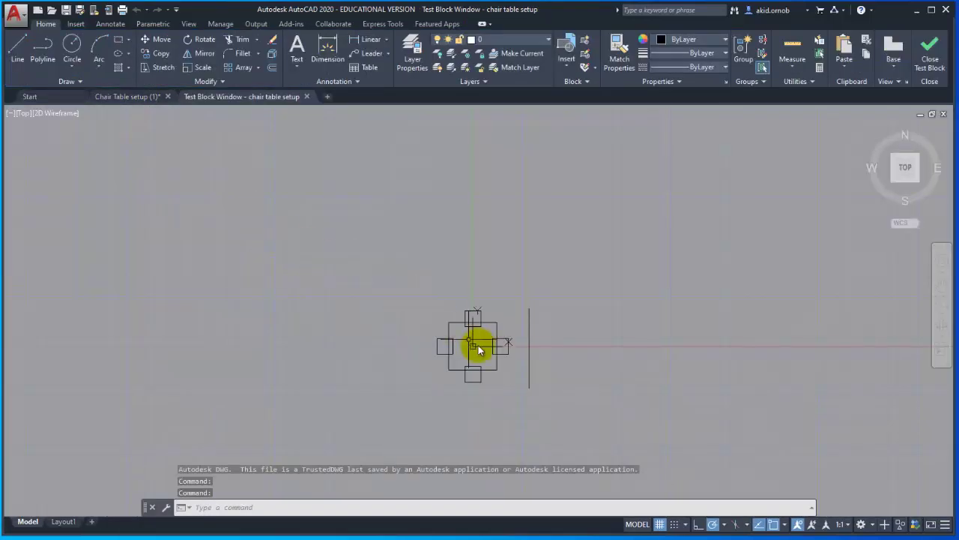
{"action": "scroll", "coordinate": [483, 347], "scroll_direction": "up", "scroll_amount": 3}
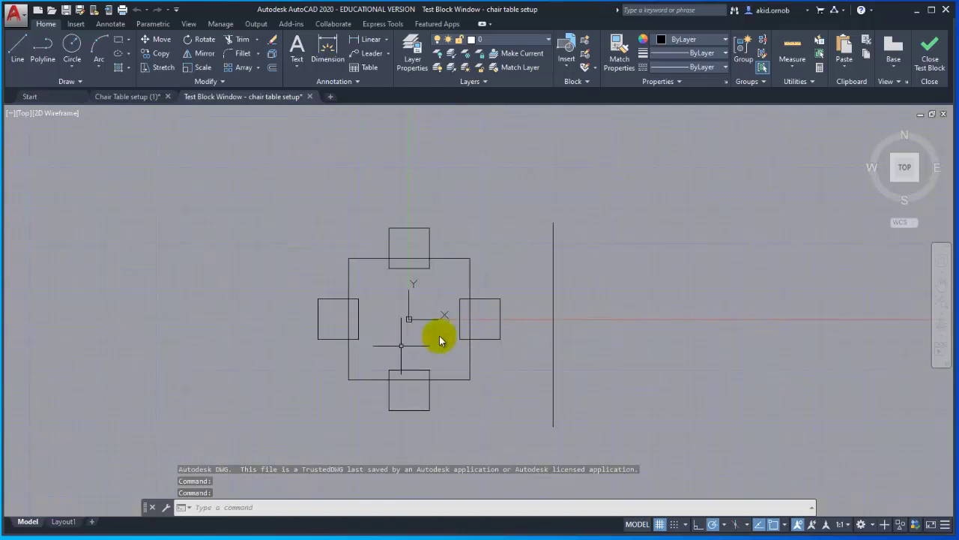
{"action": "left_click", "coordinate": [466, 262]}
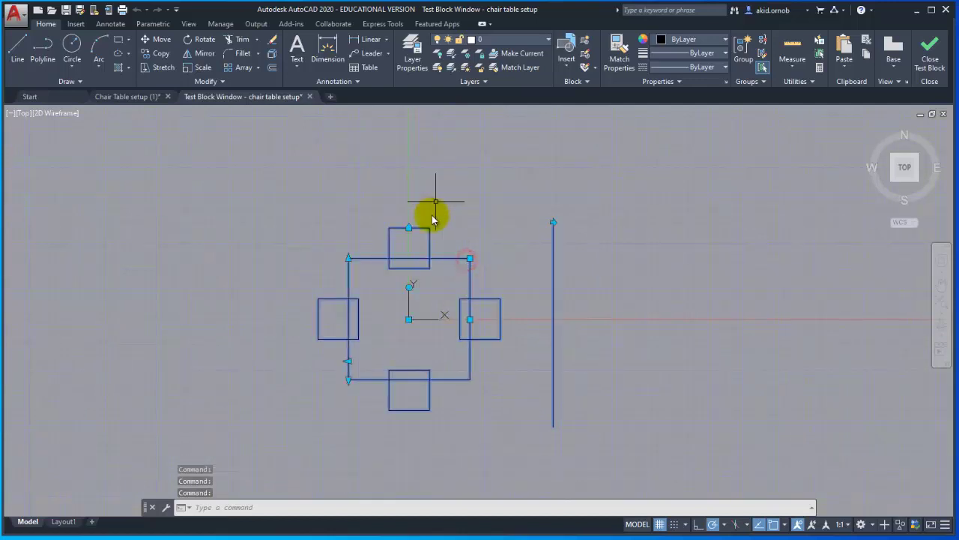
{"action": "middle_click_drag", "start_coordinate": [484, 219], "coordinate": [494, 243]}
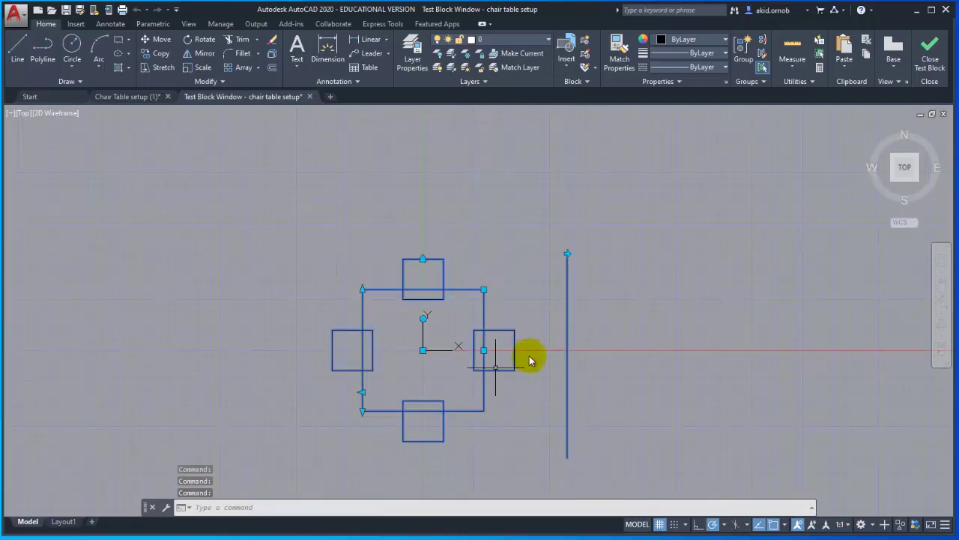
{"action": "key", "text": "Escape"}
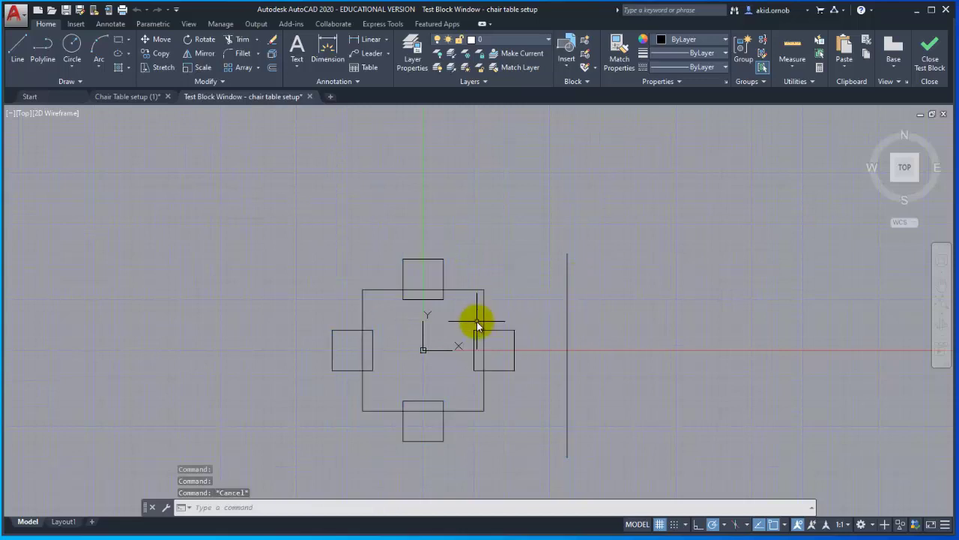
{"action": "scroll", "coordinate": [477, 321], "scroll_direction": "up", "scroll_amount": 2}
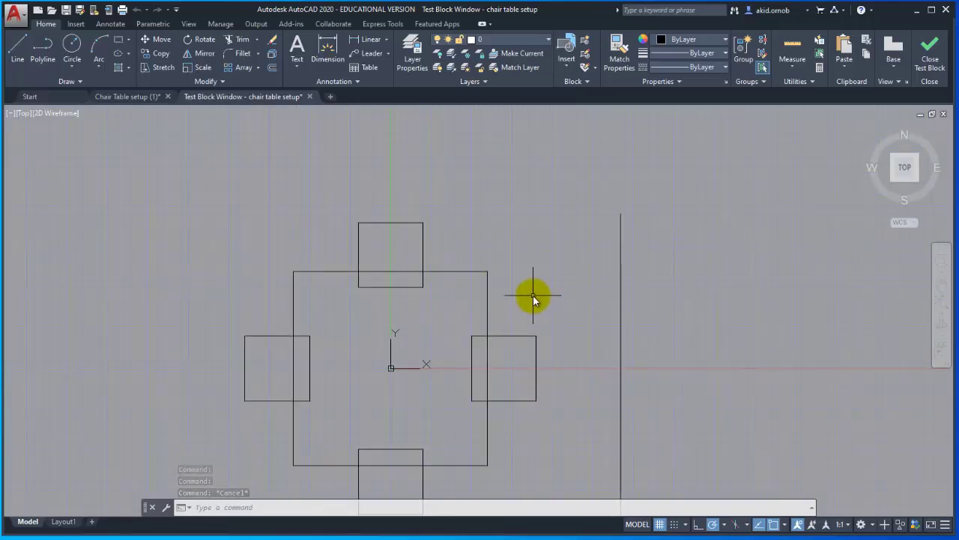
{"action": "scroll", "coordinate": [536, 302], "scroll_direction": "down", "scroll_amount": 2}
{"action": "middle_click_drag", "start_coordinate": [477, 183], "coordinate": [483, 255]}
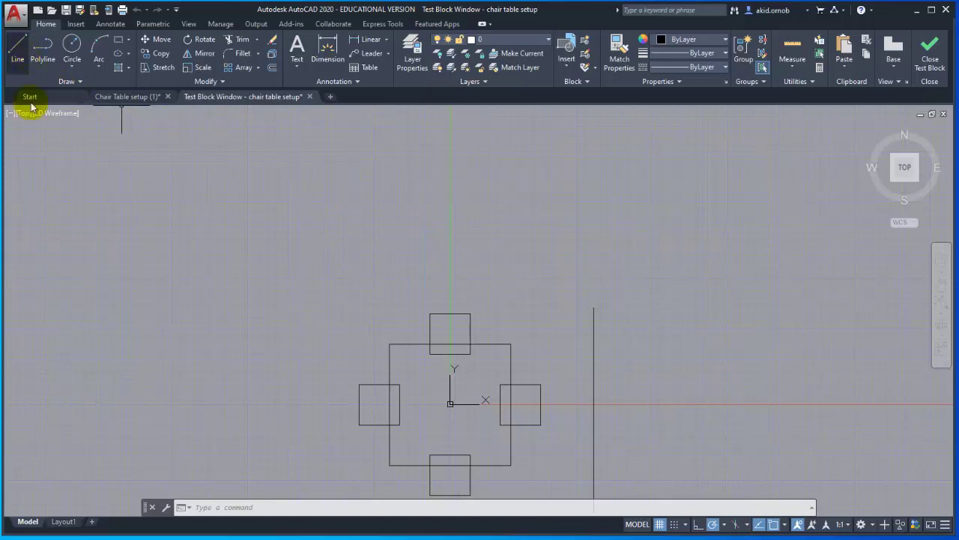
Draw an open four-segment polyline arching over the table and chairs, from their left side to the right of the vertical line.
{"action": "left_click", "coordinate": [34, 58]}
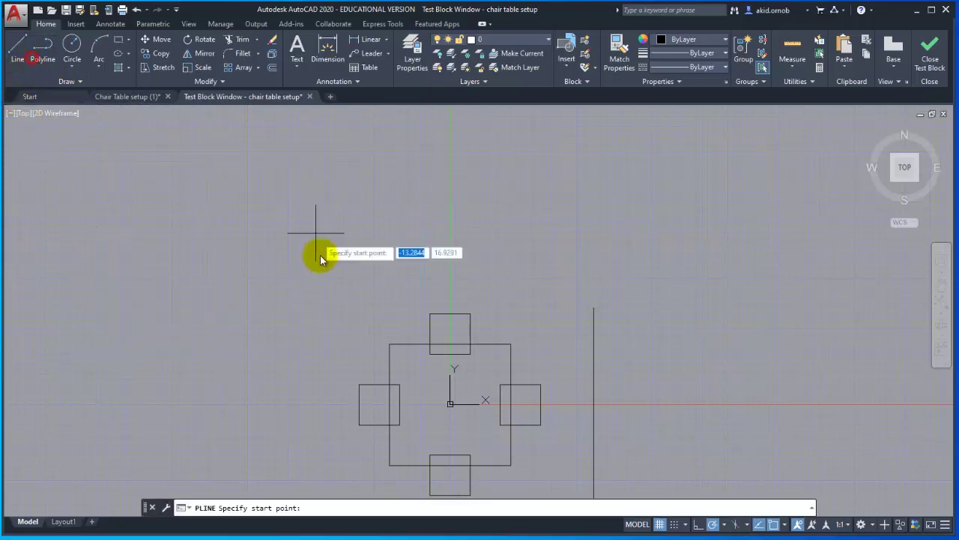
{"action": "left_click", "coordinate": [180, 283]}
{"action": "left_click", "coordinate": [340, 166]}
{"action": "left_click", "coordinate": [527, 157]}
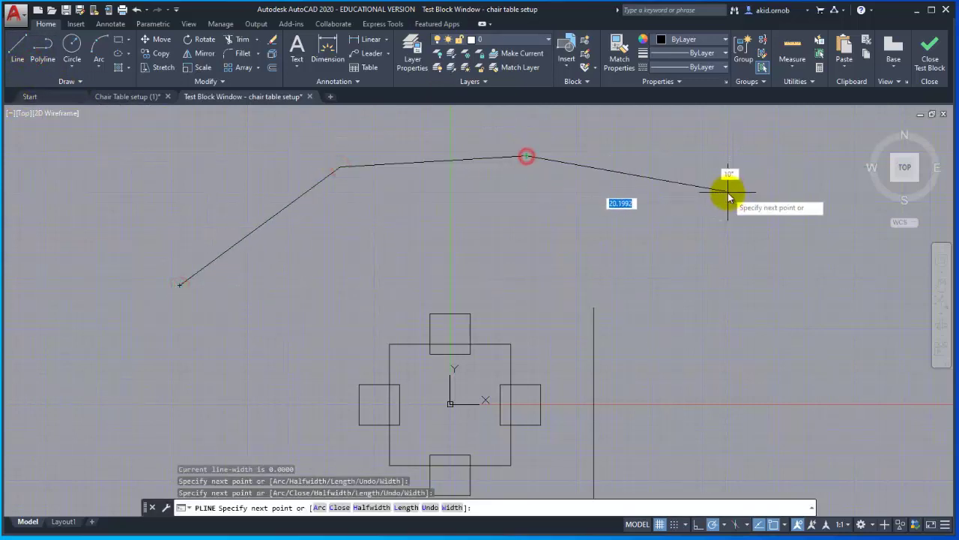
{"action": "left_click", "coordinate": [728, 192]}
{"action": "left_click", "coordinate": [835, 331]}
{"action": "key", "text": "Escape"}
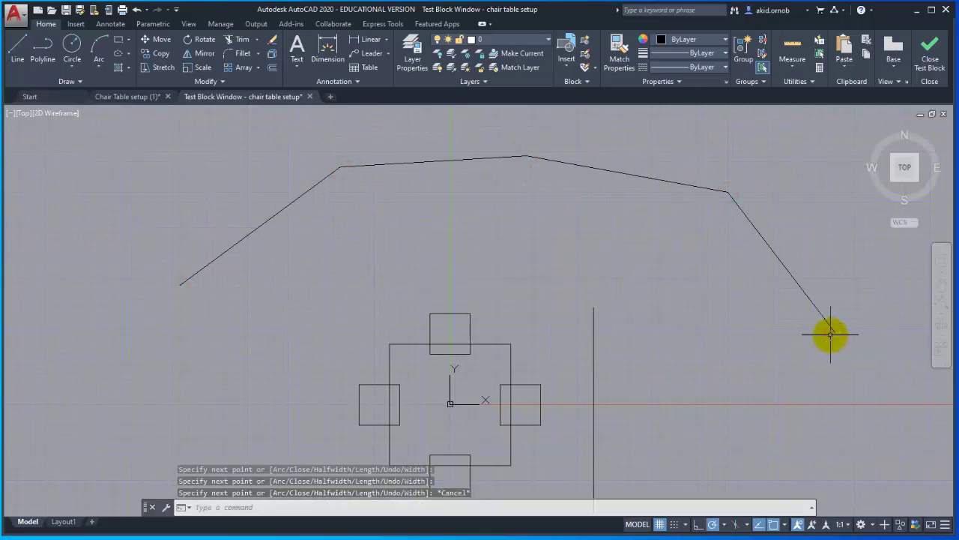
Test the alignment grip by moving the block from its upper chair onto the polyline's sloping first segment, and examine the fit.
{"action": "left_click", "coordinate": [449, 346]}
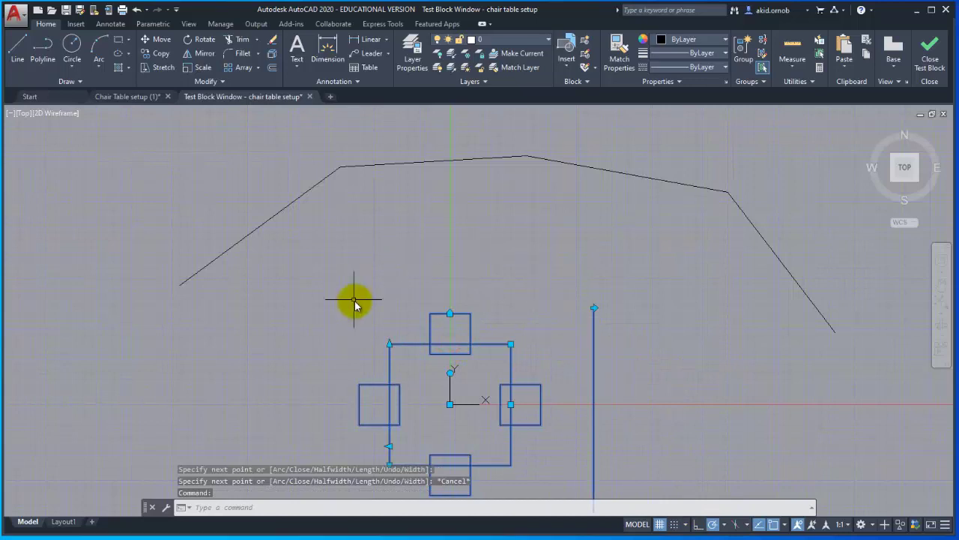
{"action": "scroll", "coordinate": [465, 303], "scroll_direction": "up", "scroll_amount": 2}
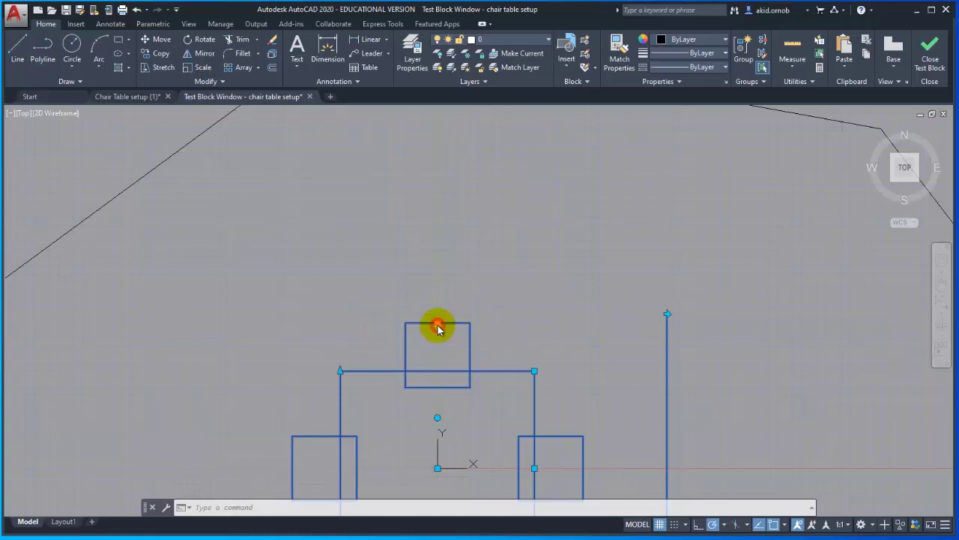
{"action": "left_click", "coordinate": [438, 324]}
{"action": "middle_click_drag", "start_coordinate": [490, 238], "coordinate": [748, 271]}
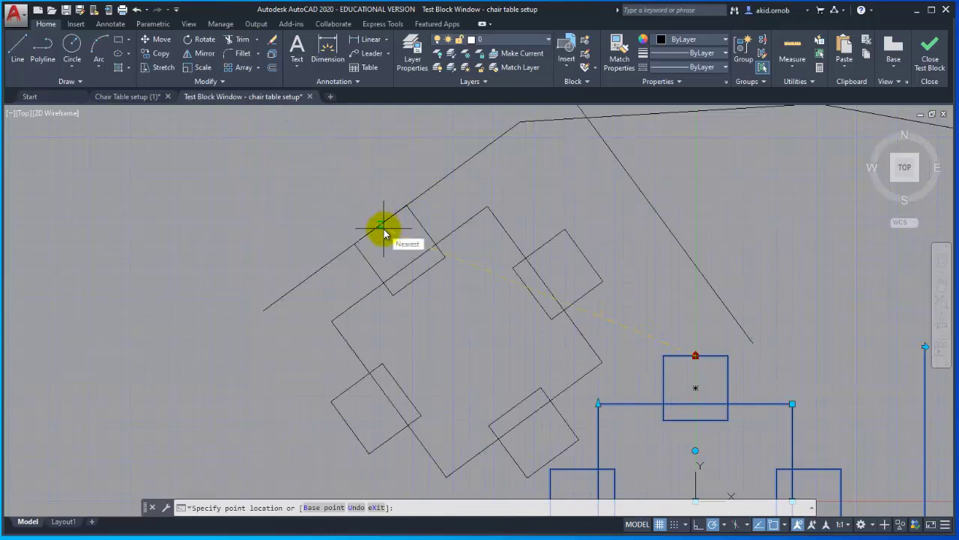
{"action": "left_click", "coordinate": [383, 229]}
{"action": "scroll", "coordinate": [450, 325], "scroll_direction": "down", "scroll_amount": 2}
{"action": "mouse_move", "coordinate": [486, 255]}
{"action": "middle_mouse_down"}
{"action": "mouse_move", "coordinate": [423, 304]}
{"action": "mouse_move", "coordinate": [377, 321]}
{"action": "middle_mouse_up"}
{"action": "scroll", "coordinate": [390, 319], "scroll_direction": "up", "scroll_amount": 2}
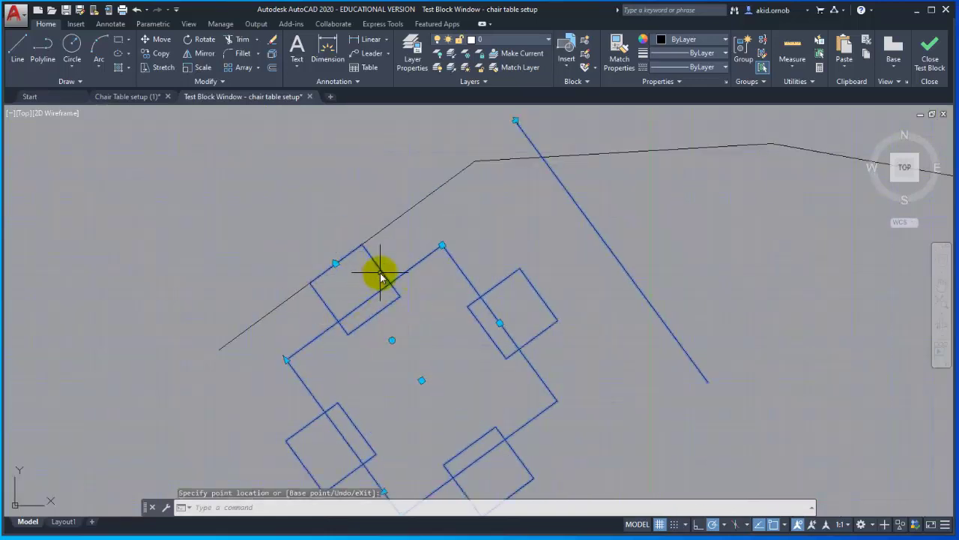
{"action": "scroll", "coordinate": [310, 290], "scroll_direction": "up", "scroll_amount": 2}
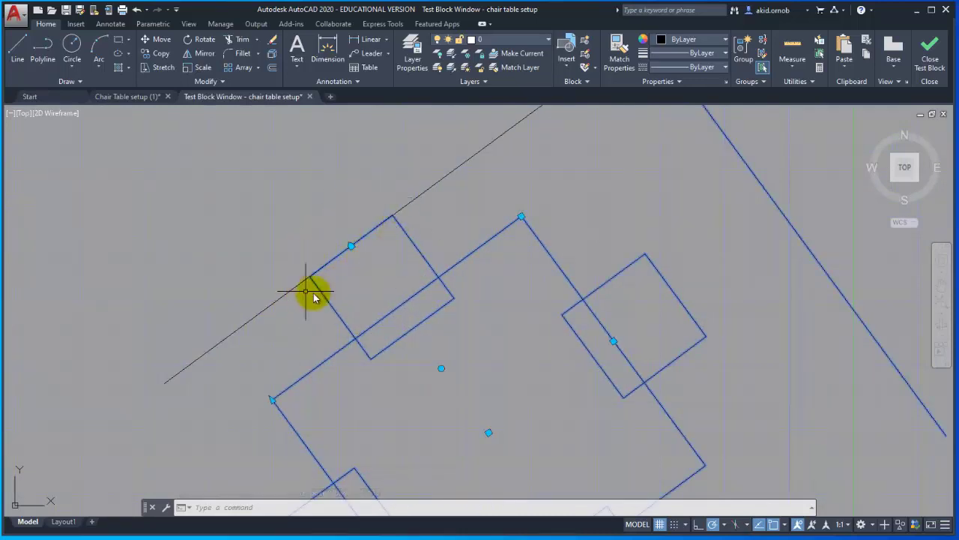
{"action": "scroll", "coordinate": [368, 285], "scroll_direction": "down", "scroll_amount": 2}
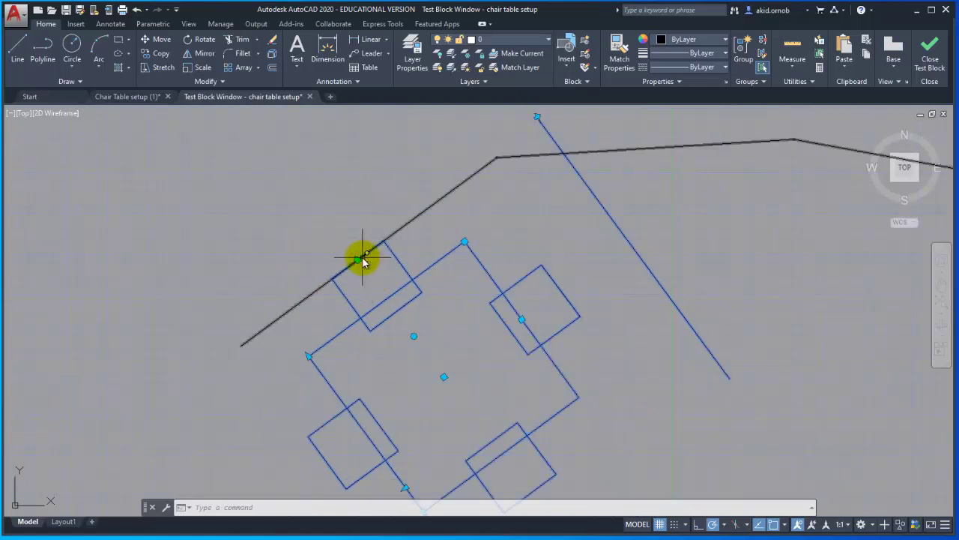
Move the block by its alignment grip onto the polyline's nearly horizontal second segment.
{"action": "left_click", "coordinate": [356, 260]}
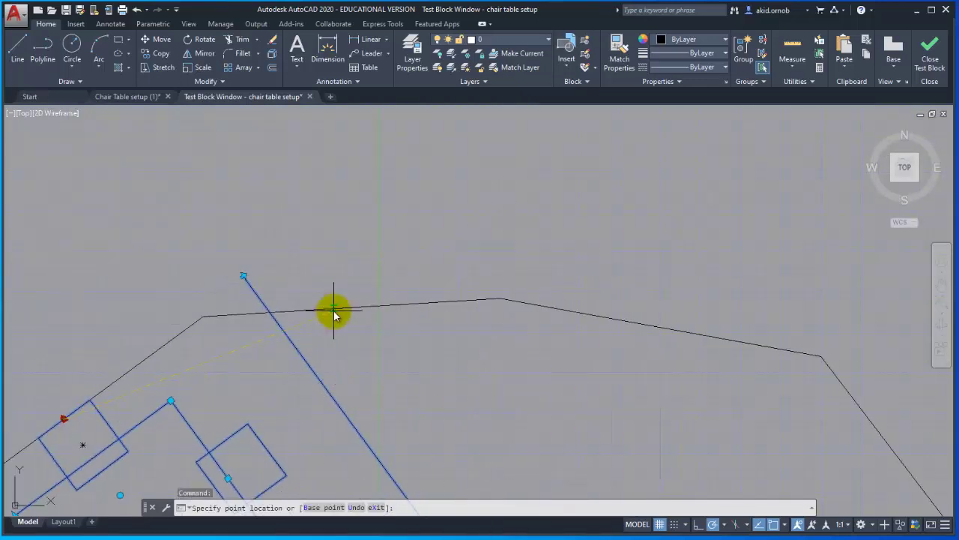
{"action": "left_click", "coordinate": [357, 318]}
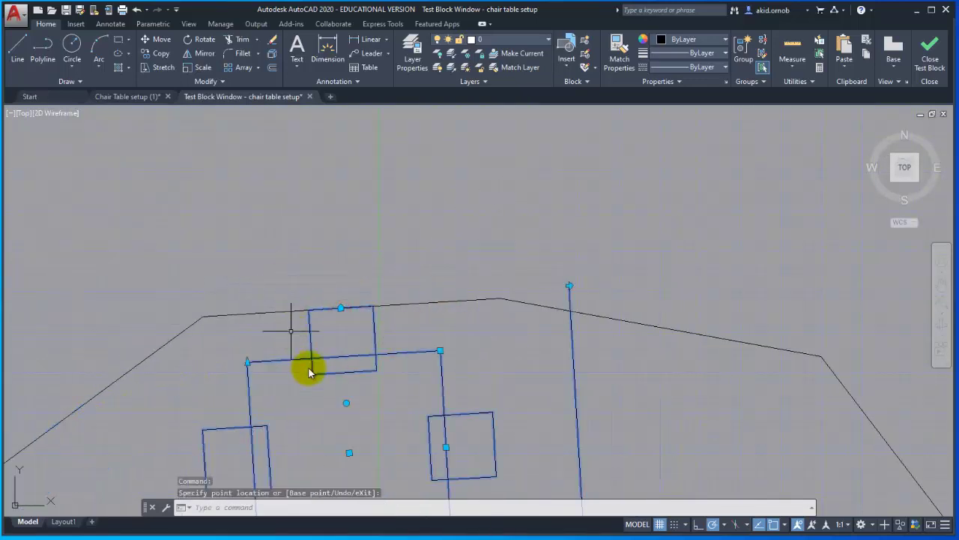
{"action": "scroll", "coordinate": [306, 223], "scroll_direction": "up", "scroll_amount": 3}
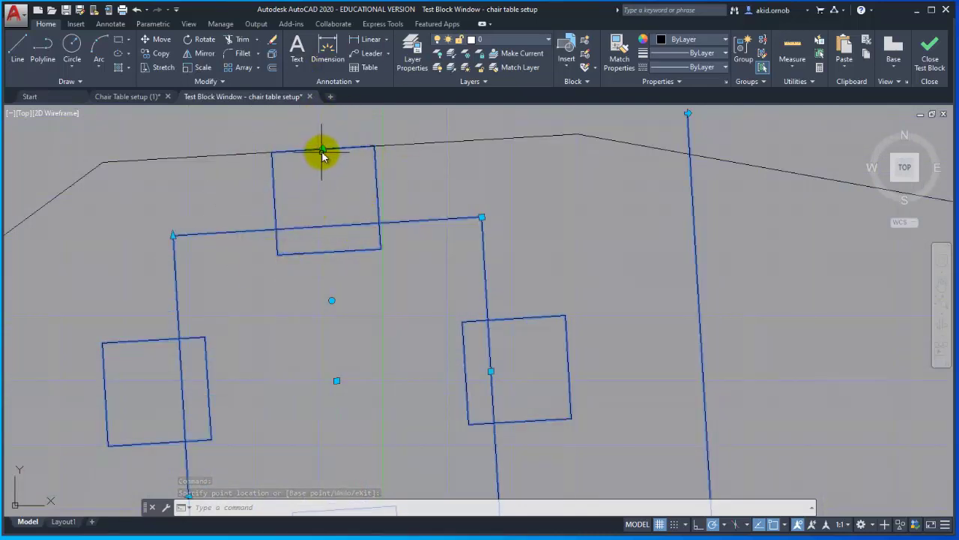
Move the block by its alignment grip to just below the polyline's third segment, and close the test block window.
{"action": "left_click", "coordinate": [322, 150]}
{"action": "scroll", "coordinate": [448, 235], "scroll_direction": "down", "scroll_amount": 2}
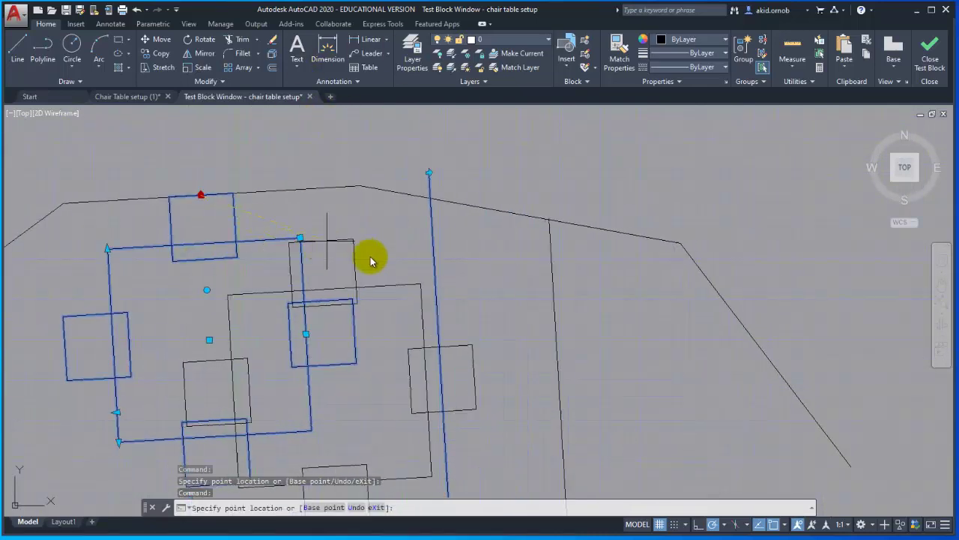
{"action": "middle_click_drag", "start_coordinate": [407, 300], "coordinate": [285, 220]}
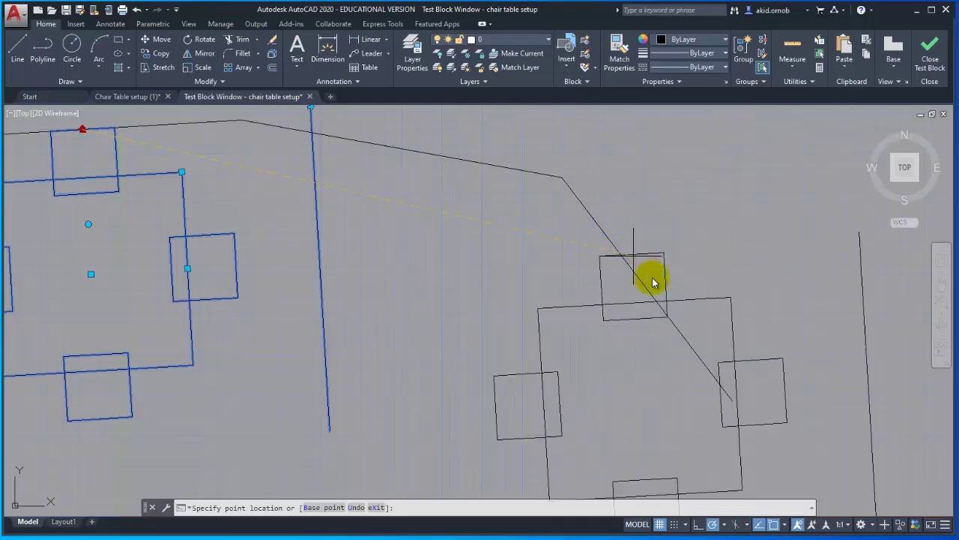
{"action": "middle_click_drag", "start_coordinate": [505, 197], "coordinate": [602, 307]}
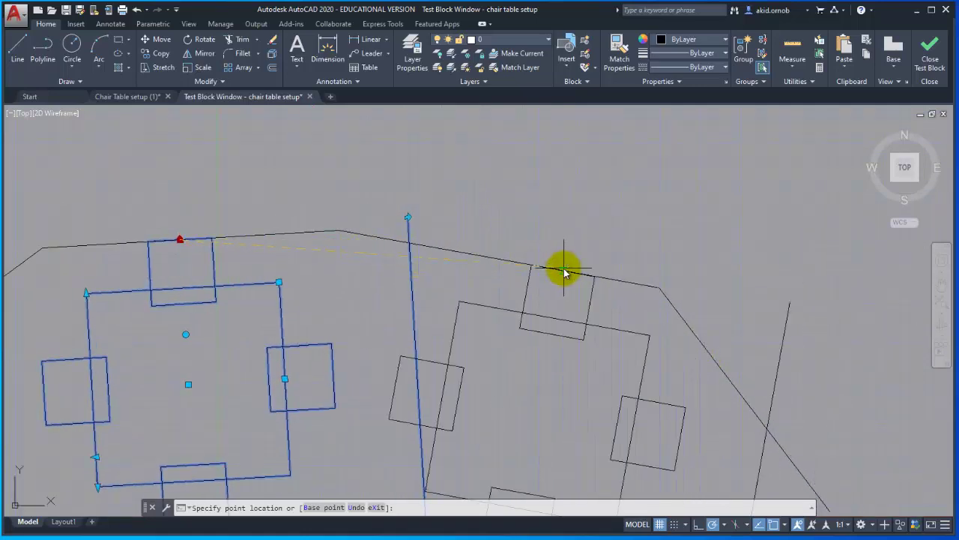
{"action": "left_click", "coordinate": [560, 305]}
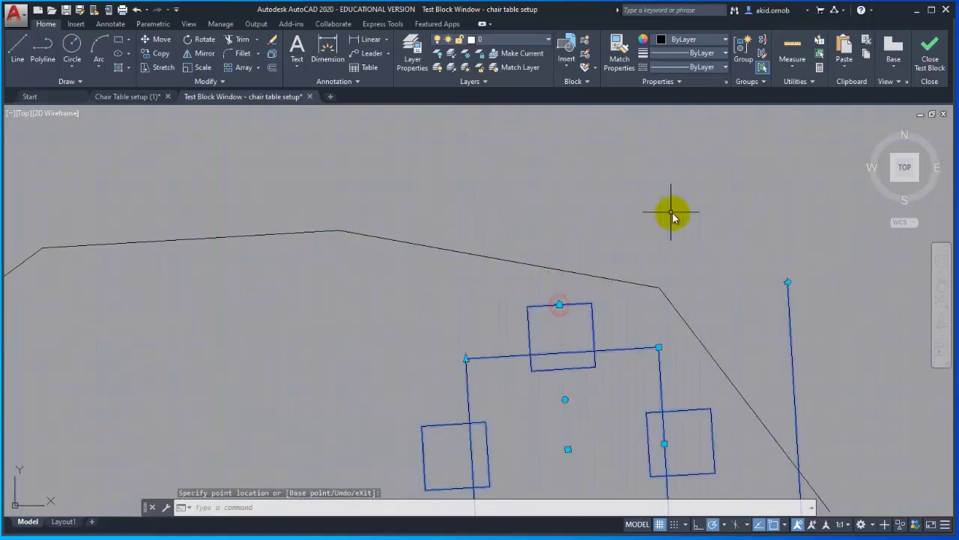
{"action": "left_click", "coordinate": [930, 66]}
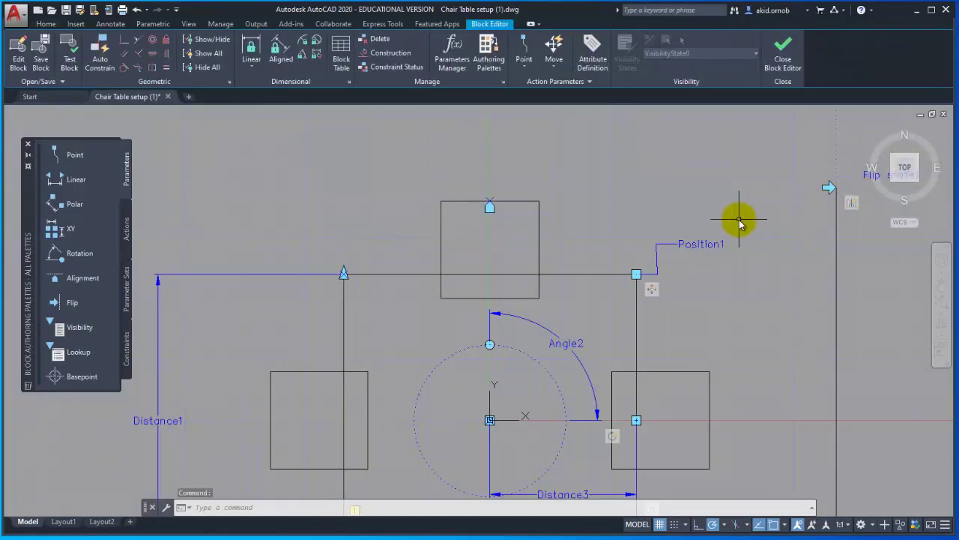
Add a second Alignment parameter based at the upper chair's upper-left corner, directed towards that chair's lower-right corner.
{"action": "left_click", "coordinate": [82, 278]}
{"action": "scroll", "coordinate": [342, 268], "scroll_direction": "down", "scroll_amount": 2}
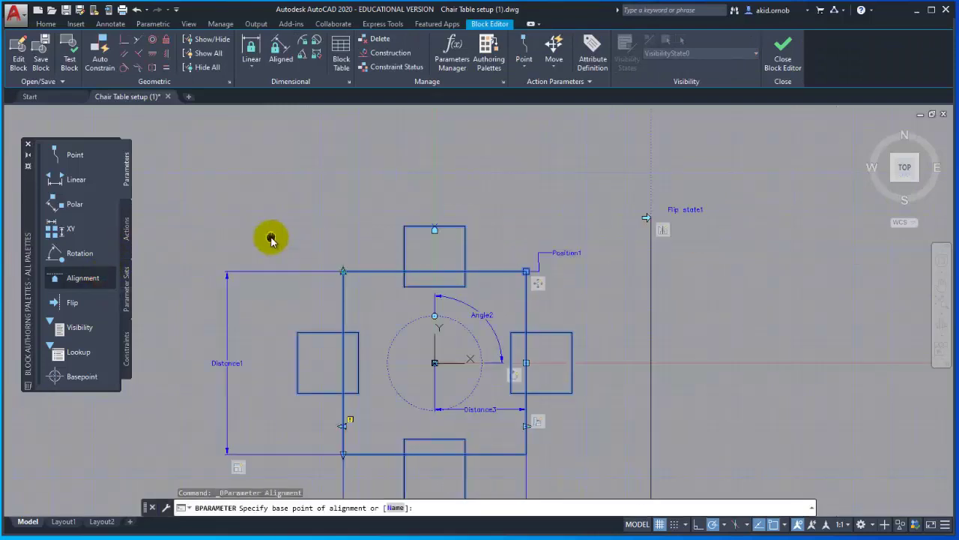
{"action": "middle_click_drag", "start_coordinate": [284, 187], "coordinate": [214, 174]}
{"action": "scroll", "coordinate": [322, 223], "scroll_direction": "up", "scroll_amount": 3}
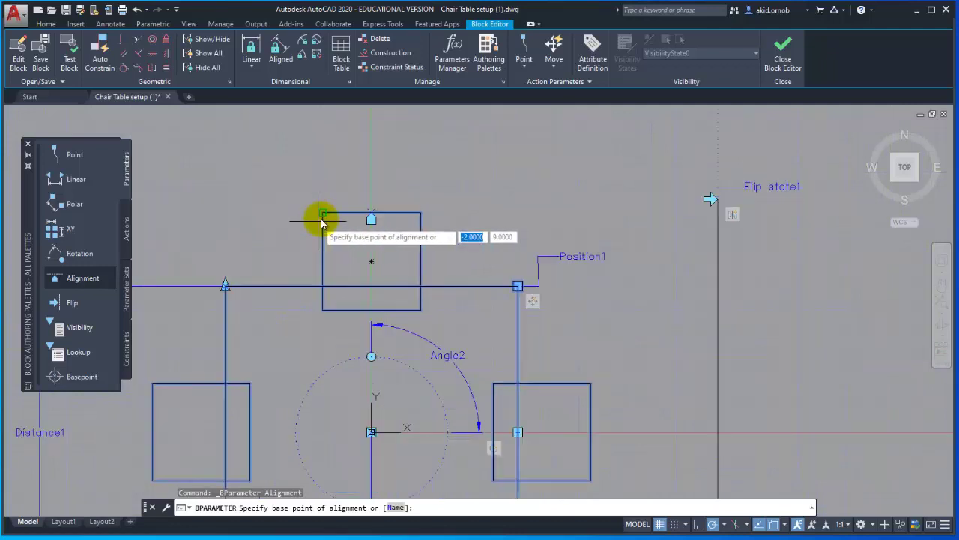
{"action": "left_click", "coordinate": [322, 214]}
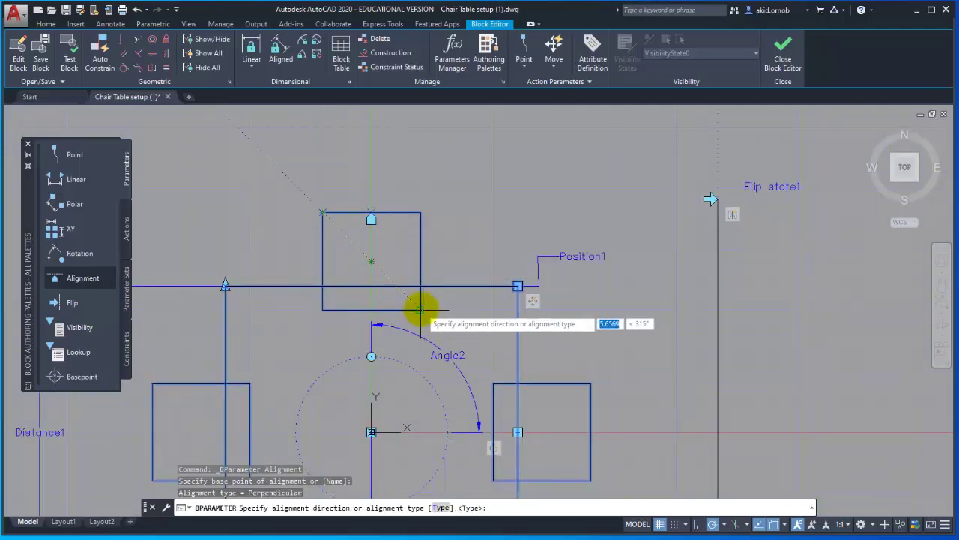
{"action": "left_click", "coordinate": [421, 310]}
{"action": "scroll", "coordinate": [325, 243], "scroll_direction": "up", "scroll_amount": 2}
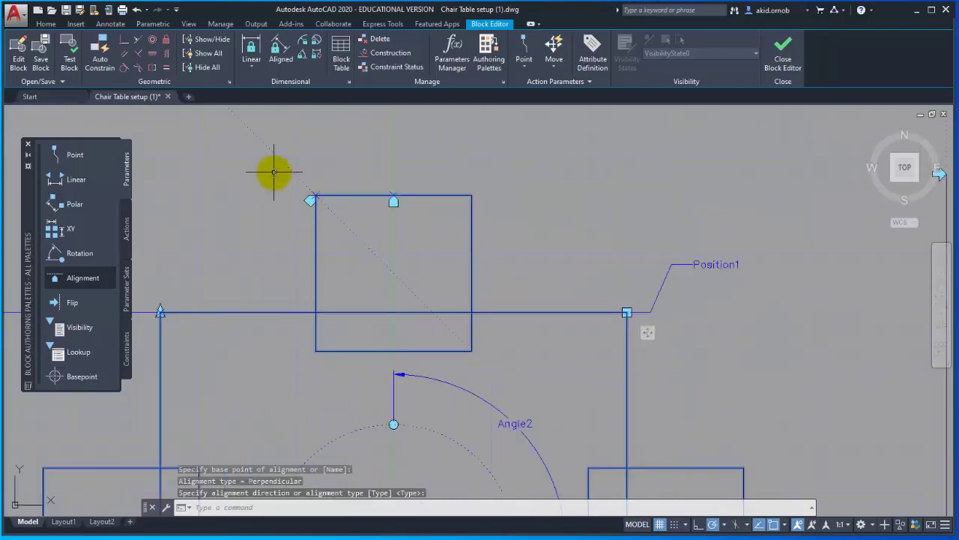
{"action": "middle_click_drag", "start_coordinate": [274, 172], "coordinate": [350, 229]}
{"action": "scroll", "coordinate": [350, 229], "scroll_direction": "up", "scroll_amount": 2}
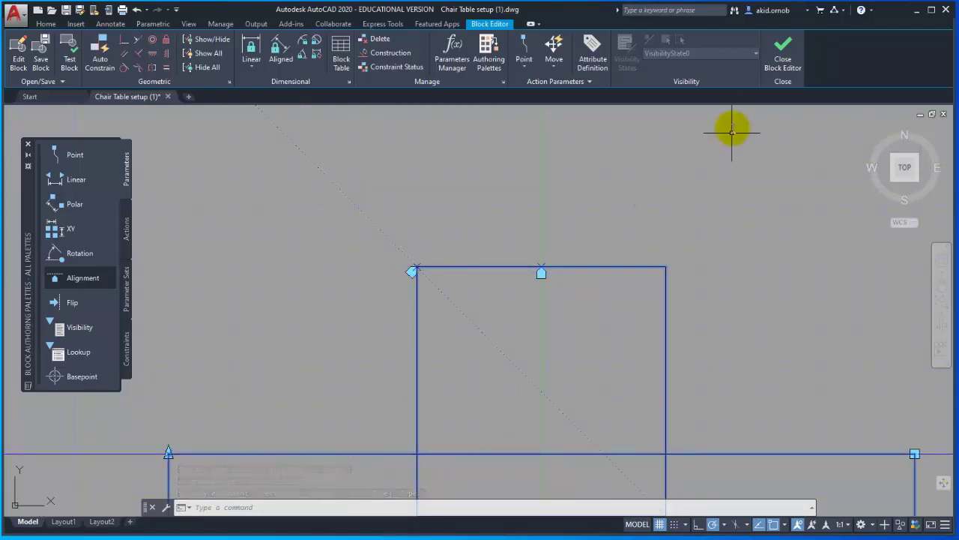
Open the test block window and draw a chain of four connected lines arching over the table and chairs.
{"action": "left_click", "coordinate": [75, 60]}
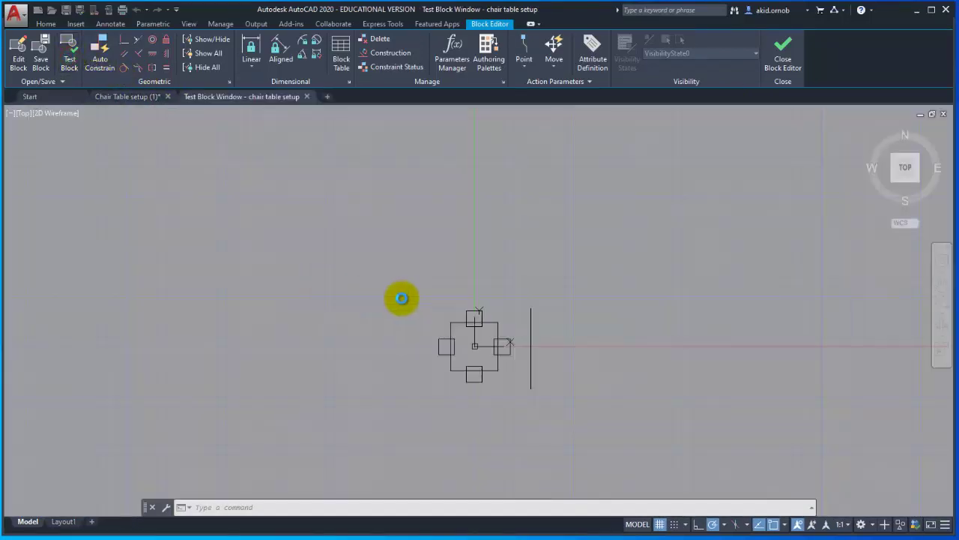
{"action": "left_click", "coordinate": [18, 51]}
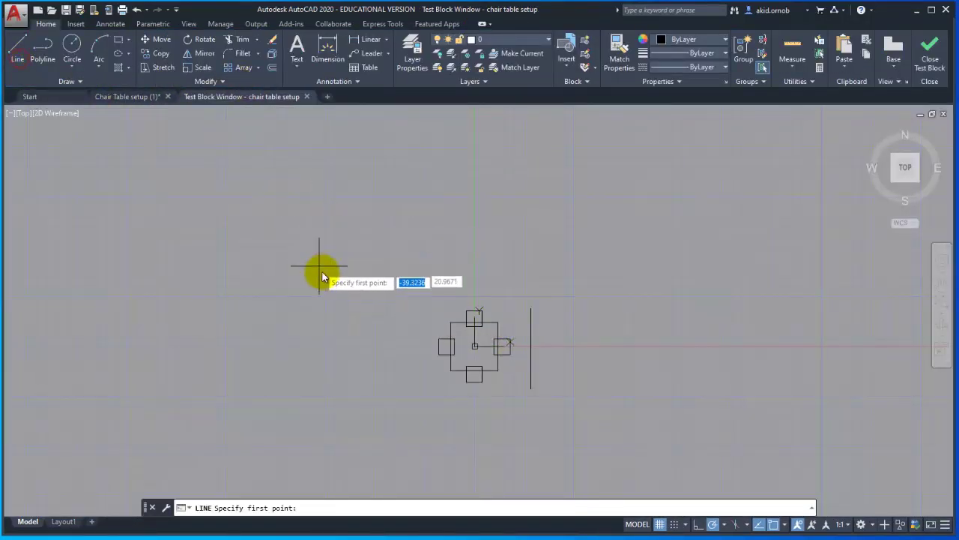
{"action": "scroll", "coordinate": [317, 269], "scroll_direction": "up", "scroll_amount": 2}
{"action": "middle_click_drag", "start_coordinate": [310, 302], "coordinate": [215, 310]}
{"action": "left_click", "coordinate": [215, 310]}
{"action": "left_click", "coordinate": [327, 225]}
{"action": "left_click", "coordinate": [460, 212]}
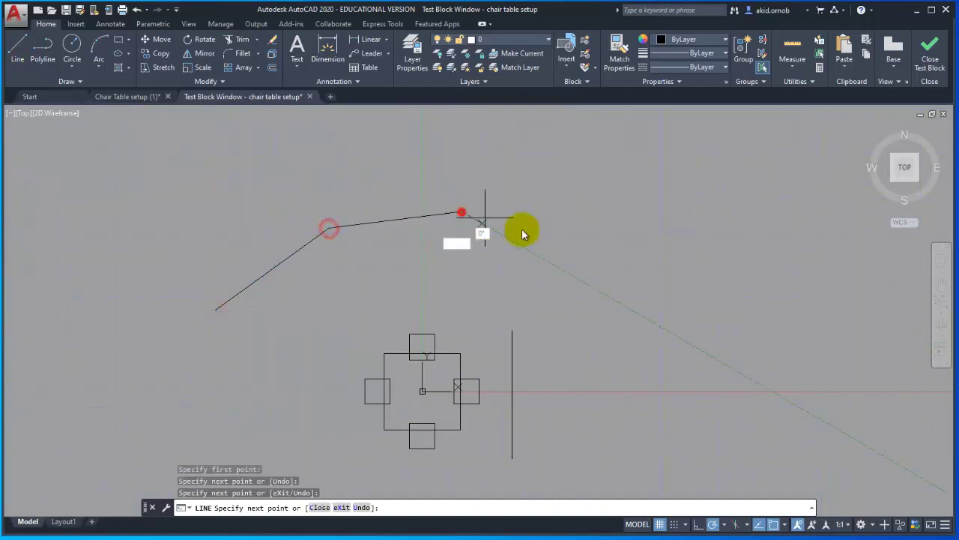
{"action": "left_click", "coordinate": [549, 238]}
{"action": "key", "text": "Escape"}
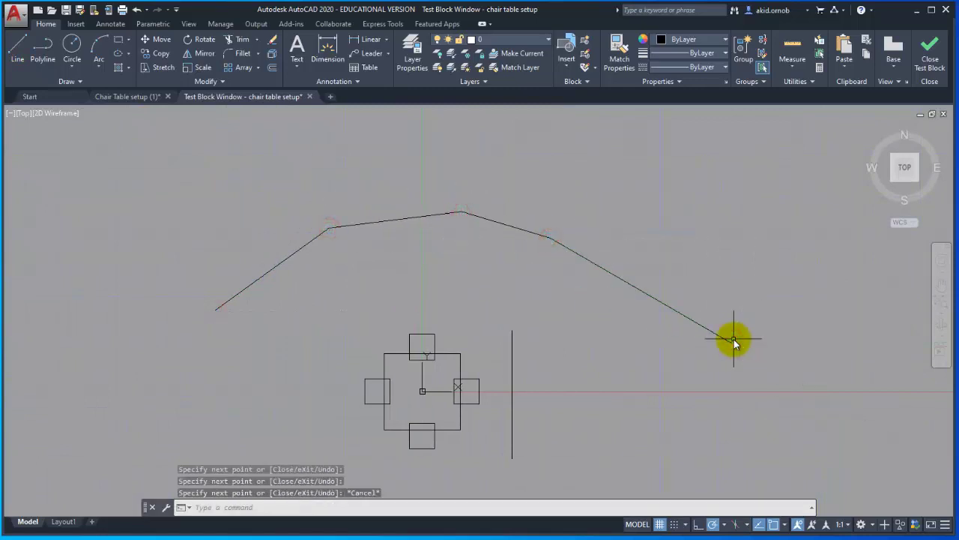
Select the block and move it by the upper chair's corner alignment grip onto the first sloping line.
{"action": "scroll", "coordinate": [510, 374], "scroll_direction": "up", "scroll_amount": 4}
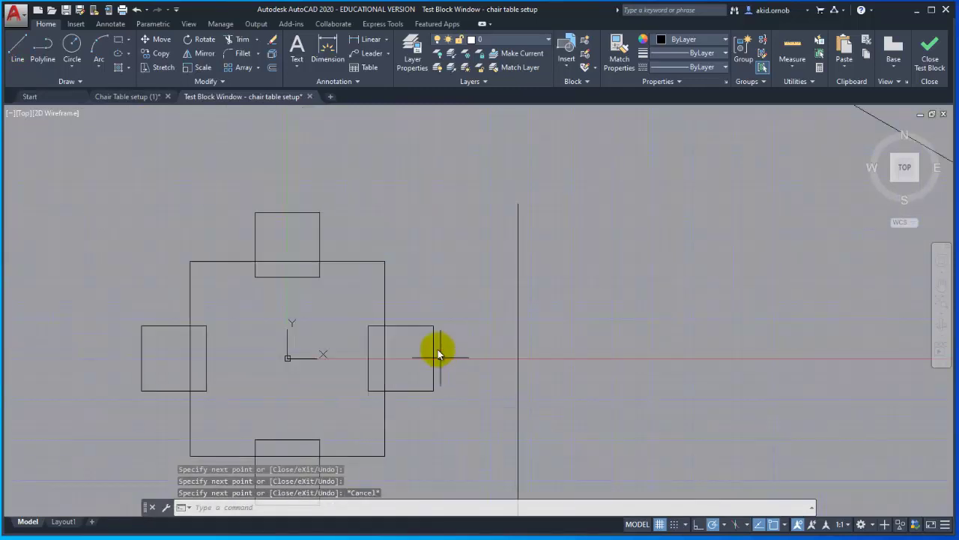
{"action": "left_click", "coordinate": [385, 307]}
{"action": "left_click", "coordinate": [428, 221]}
{"action": "middle_click_drag", "start_coordinate": [250, 209], "coordinate": [427, 333]}
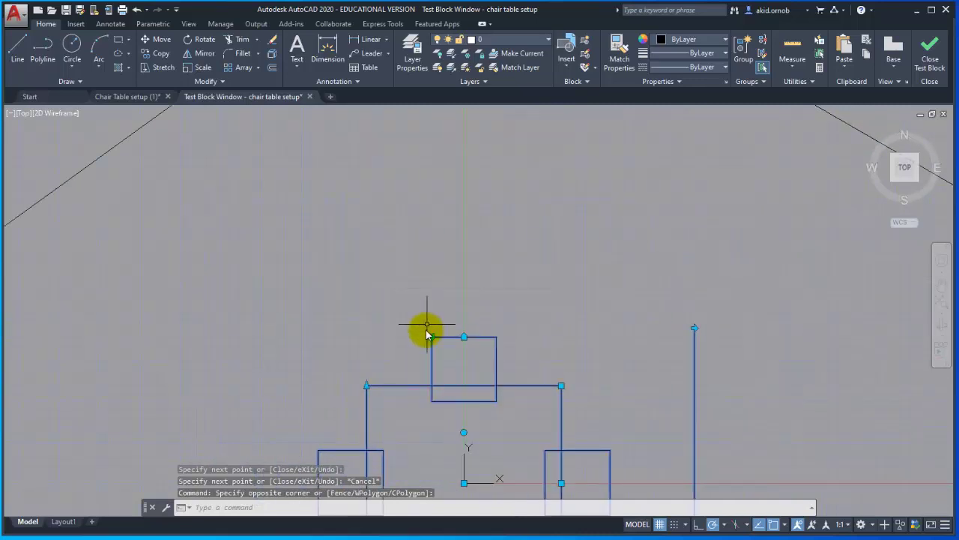
{"action": "scroll", "coordinate": [426, 332], "scroll_direction": "up", "scroll_amount": 4}
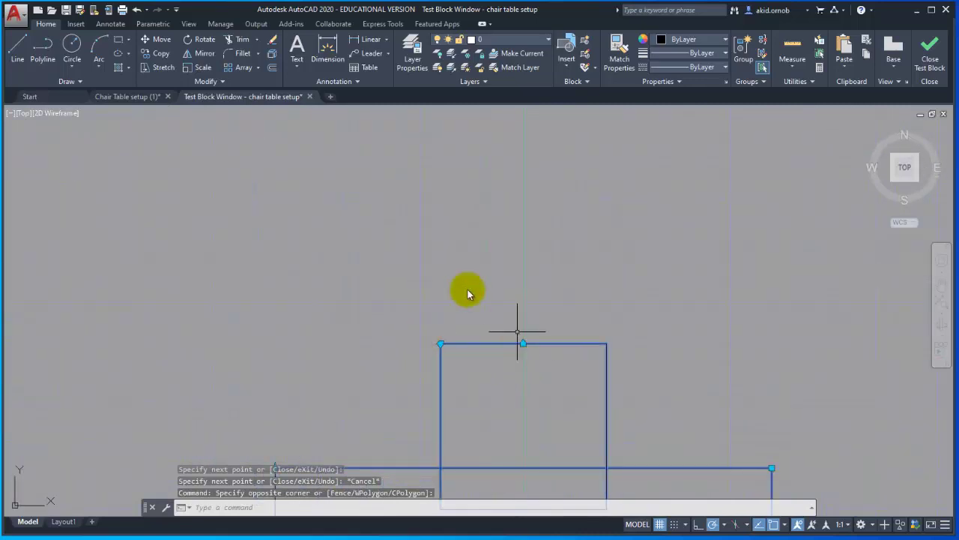
{"action": "left_click", "coordinate": [441, 344]}
{"action": "scroll", "coordinate": [321, 300], "scroll_direction": "down", "scroll_amount": 2}
{"action": "middle_click_drag", "start_coordinate": [104, 264], "coordinate": [456, 259]}
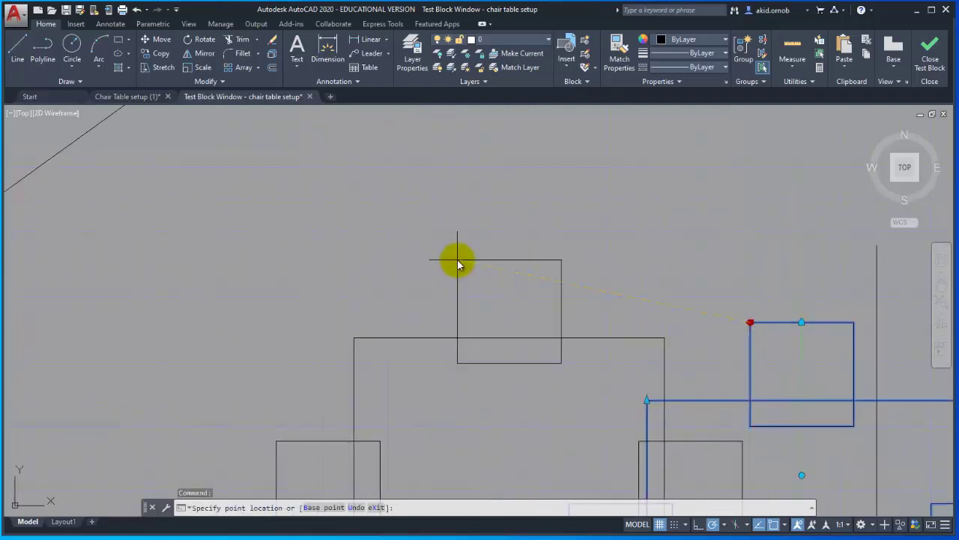
{"action": "scroll", "coordinate": [456, 259], "scroll_direction": "down", "scroll_amount": 4}
{"action": "middle_click_drag", "start_coordinate": [523, 285], "coordinate": [566, 317]}
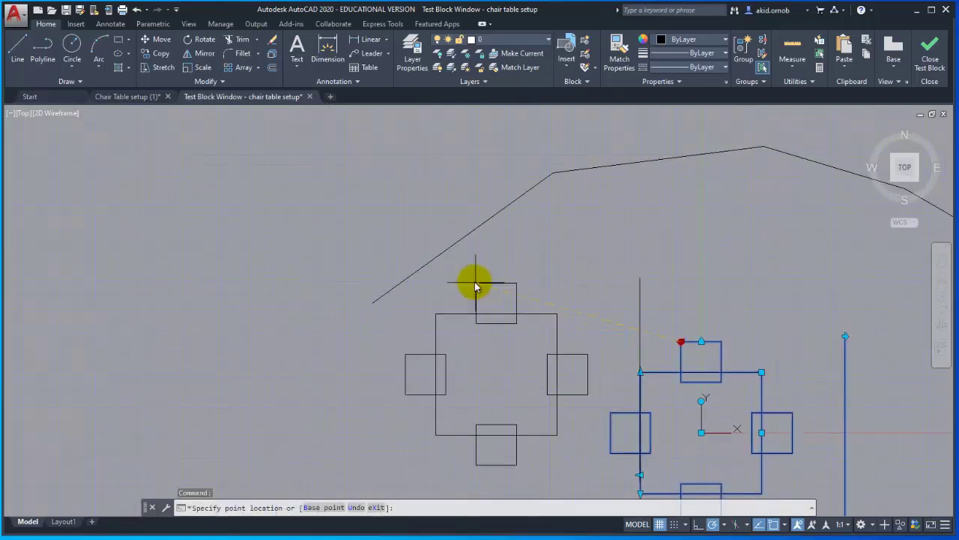
{"action": "left_click", "coordinate": [445, 251]}
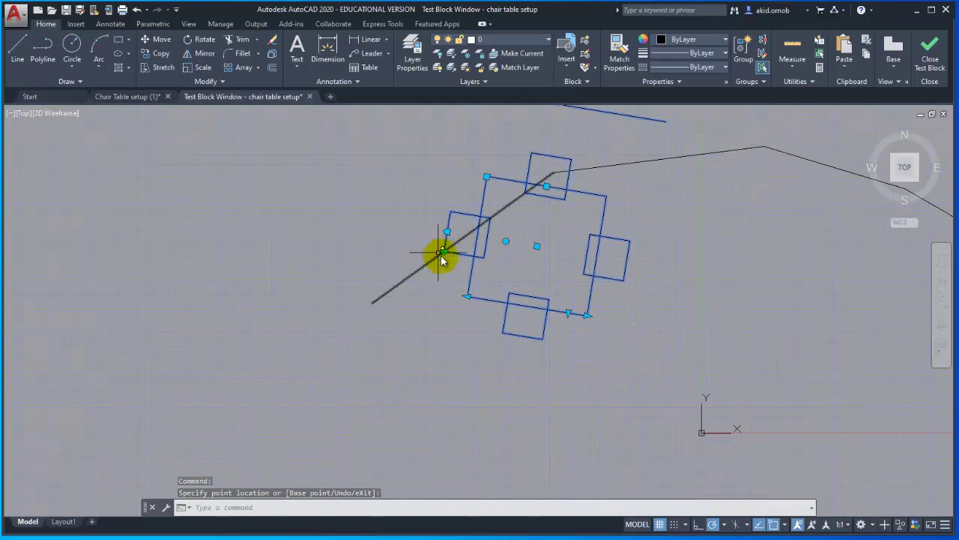
Move the block by its corner alignment grip onto the second line, and place it again further along that line.
{"action": "scroll", "coordinate": [441, 258], "scroll_direction": "up", "scroll_amount": 4}
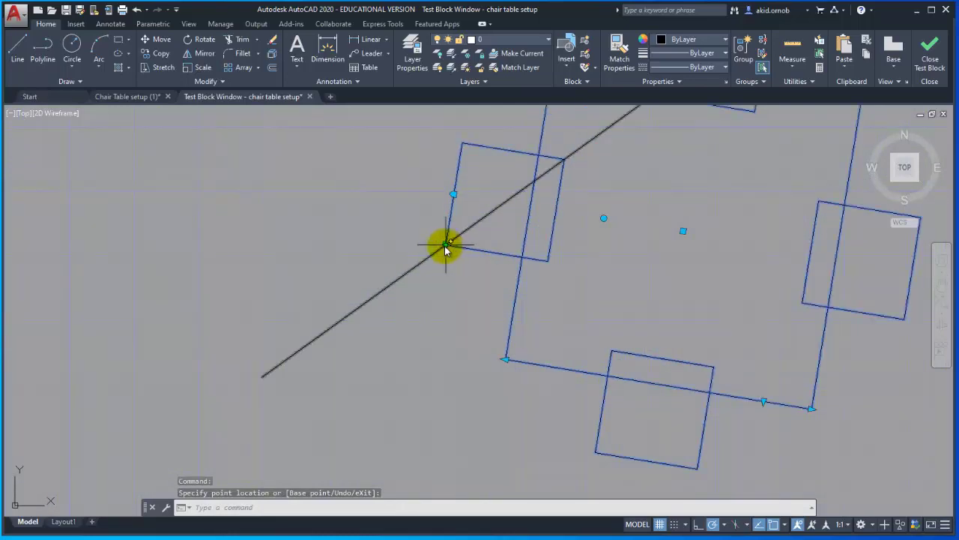
{"action": "left_click", "coordinate": [445, 246]}
{"action": "middle_click_drag", "start_coordinate": [587, 210], "coordinate": [392, 422]}
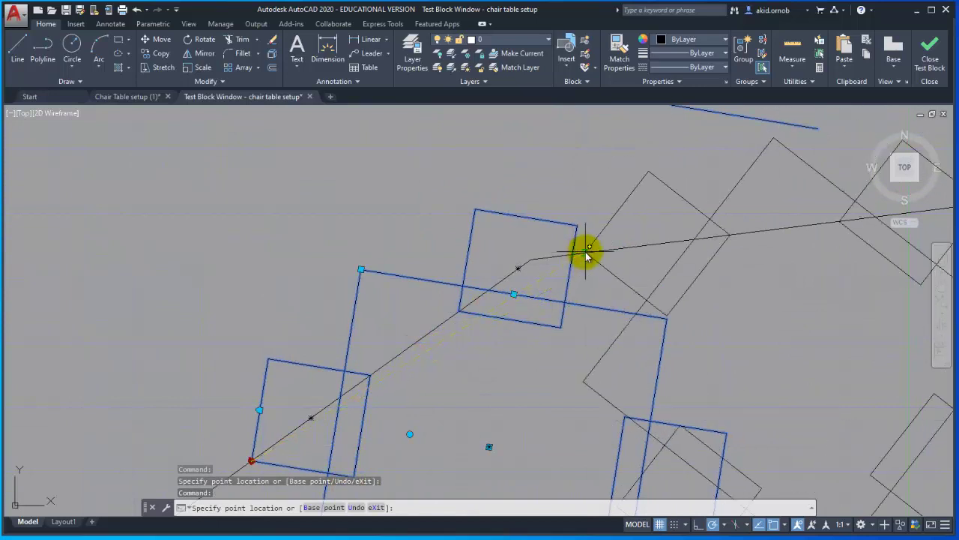
{"action": "left_click", "coordinate": [584, 253]}
{"action": "scroll", "coordinate": [560, 316], "scroll_direction": "down", "scroll_amount": 2}
{"action": "middle_click_drag", "start_coordinate": [561, 316], "coordinate": [224, 364]}
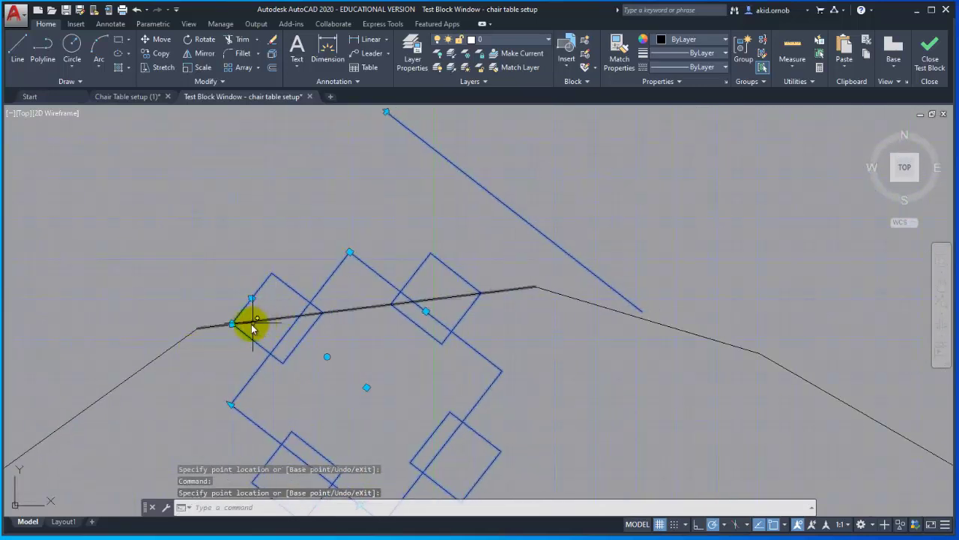
{"action": "left_click", "coordinate": [231, 326]}
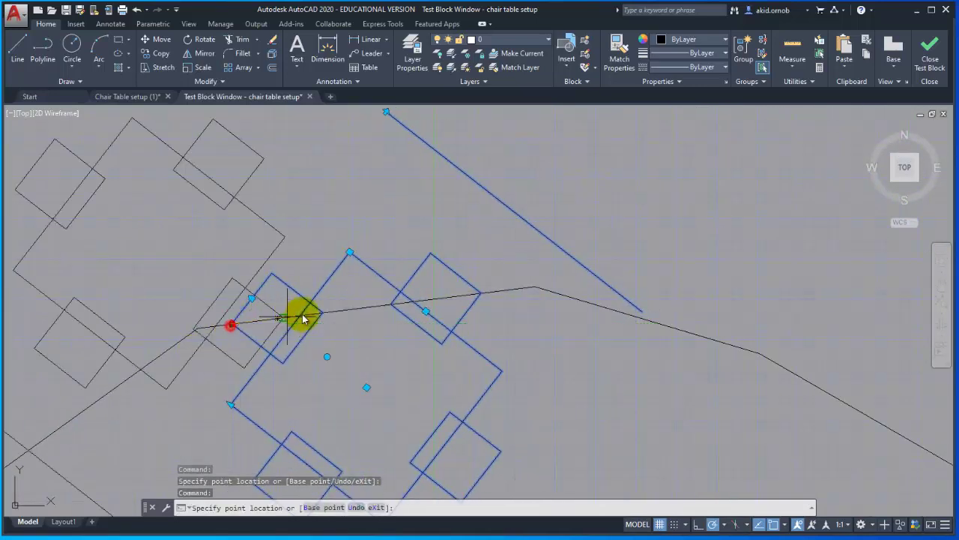
{"action": "left_click", "coordinate": [314, 315]}
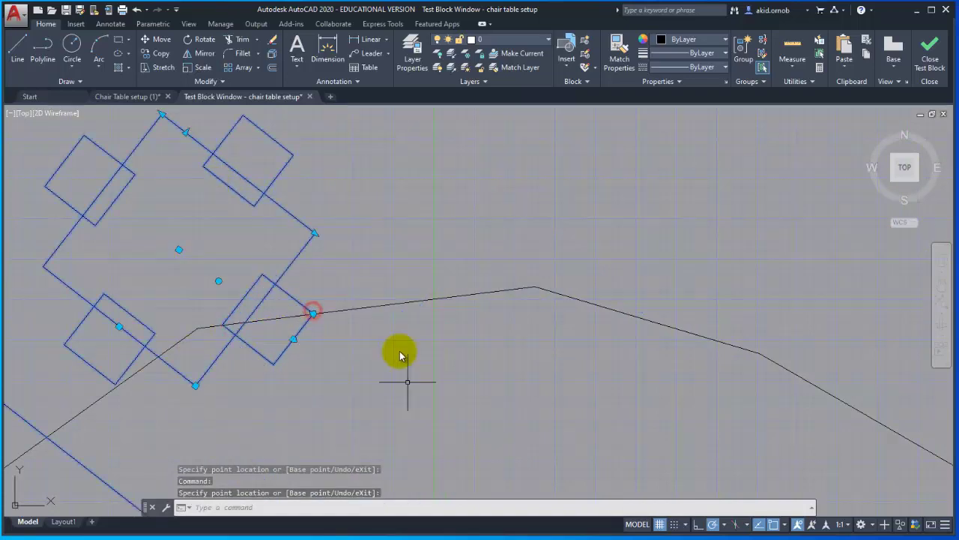
Move the block by its corner alignment grip onto the last descending line of the chain.
{"action": "left_click", "coordinate": [311, 314]}
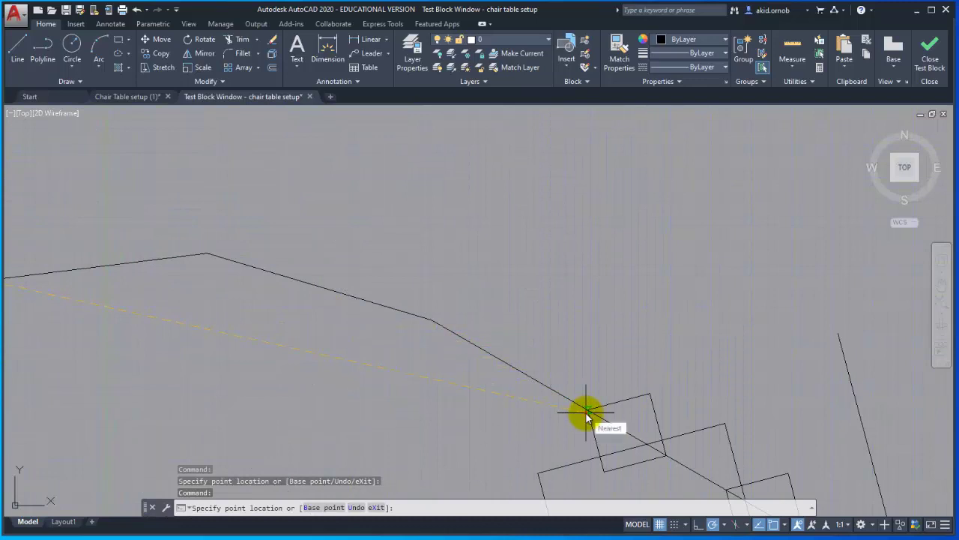
{"action": "left_click", "coordinate": [586, 417]}
{"action": "scroll", "coordinate": [599, 418], "scroll_direction": "down", "scroll_amount": 3}
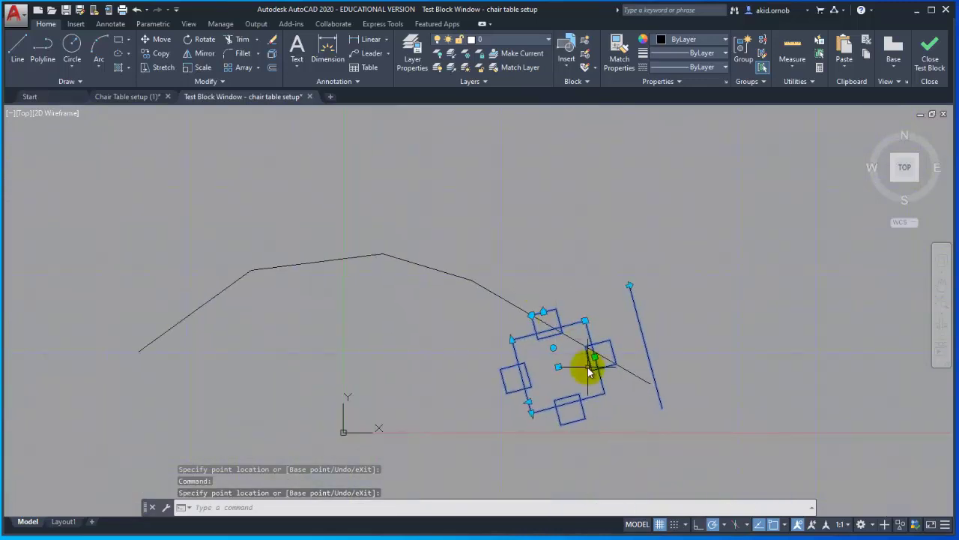